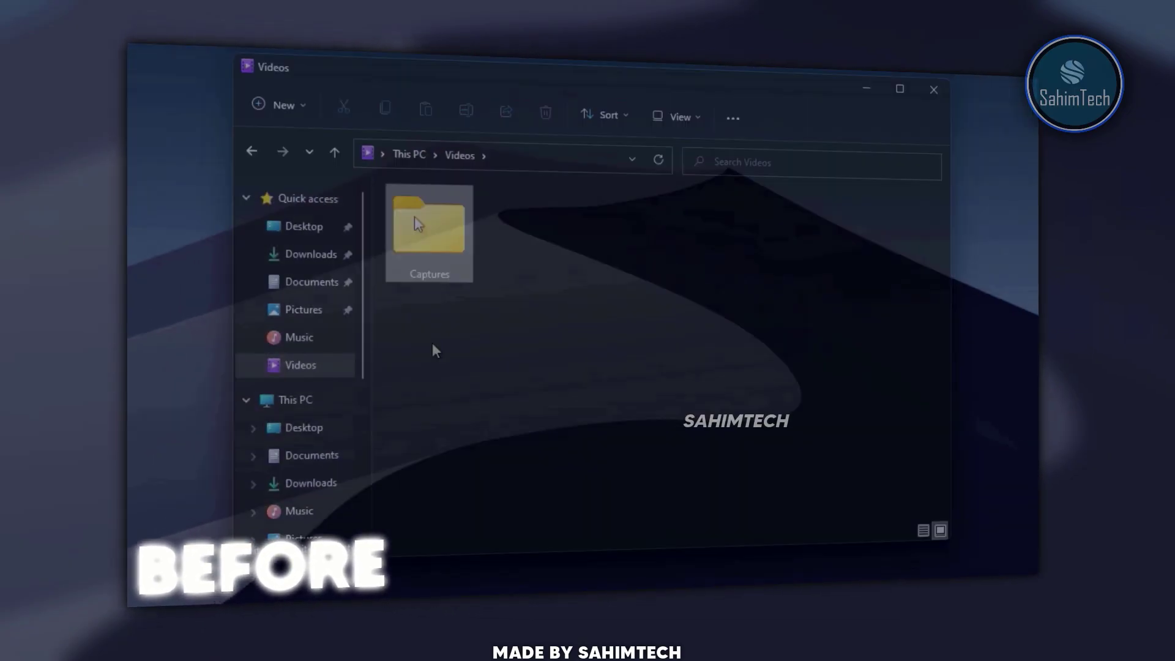
- Bring up the right-click menus for the Captures folder and the desktop
right_click(417, 225)
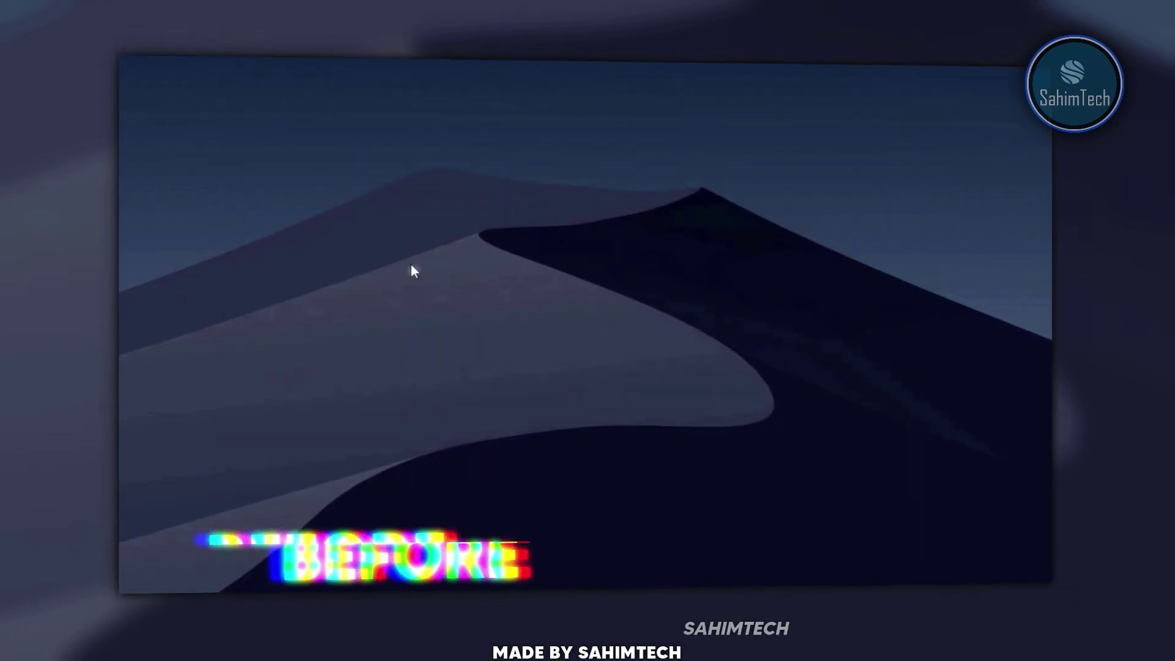
right_click(395, 209)
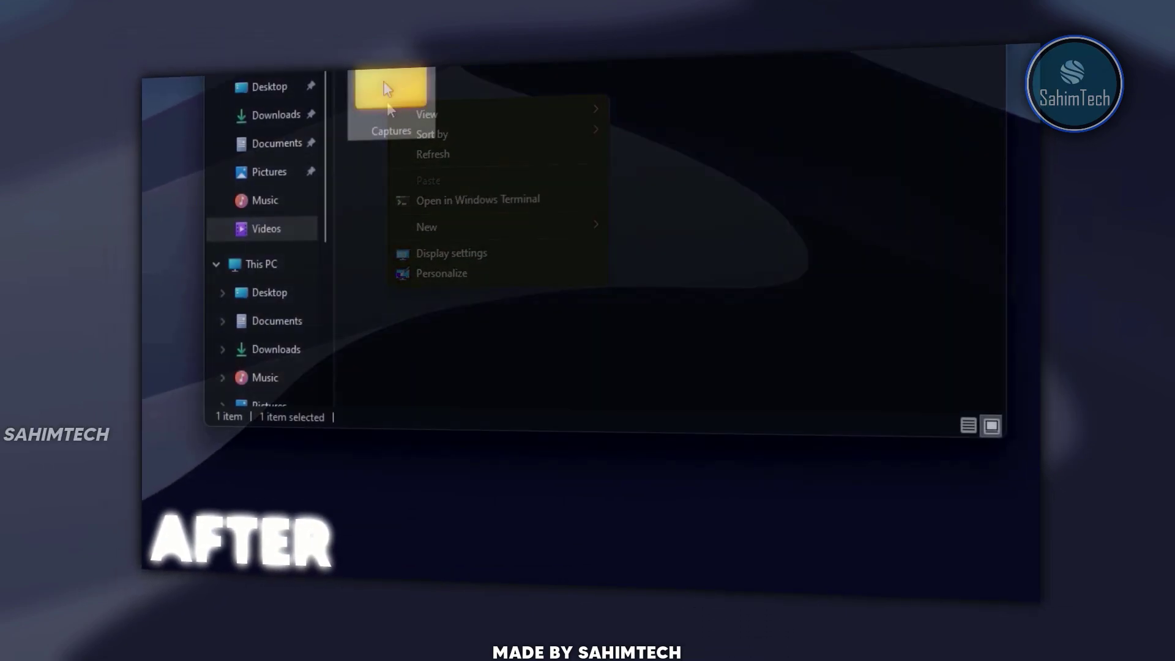
right_click(384, 82)
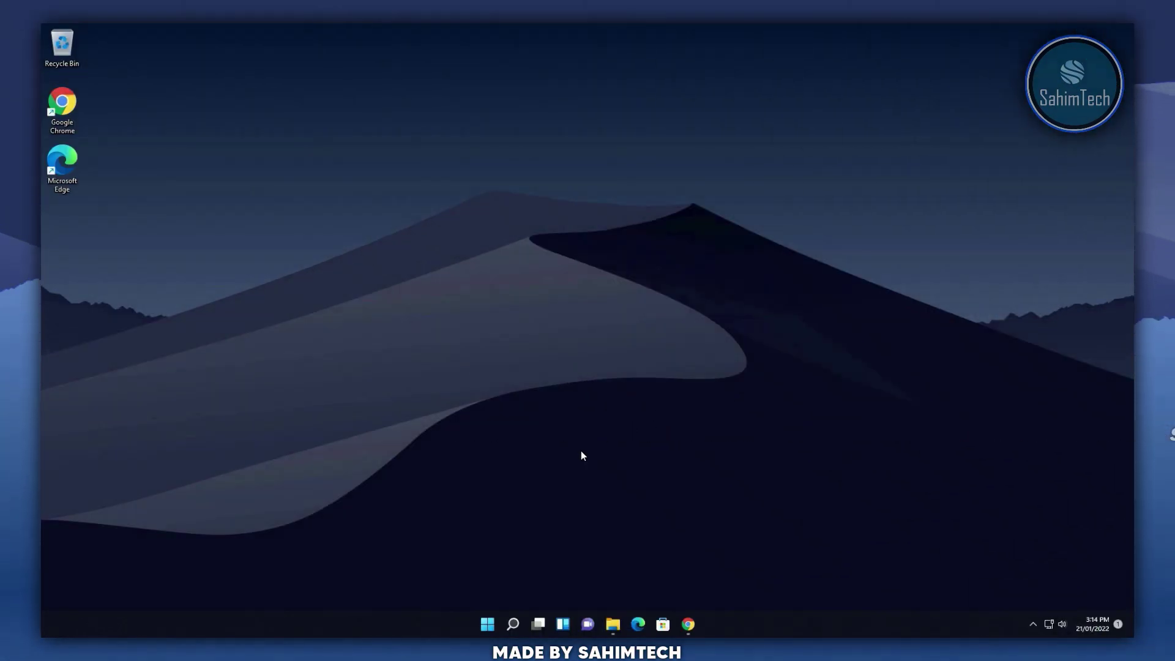
- View the desktop's classic full right-click menu via Show more options, then open File Explorer
right_click(581, 456)
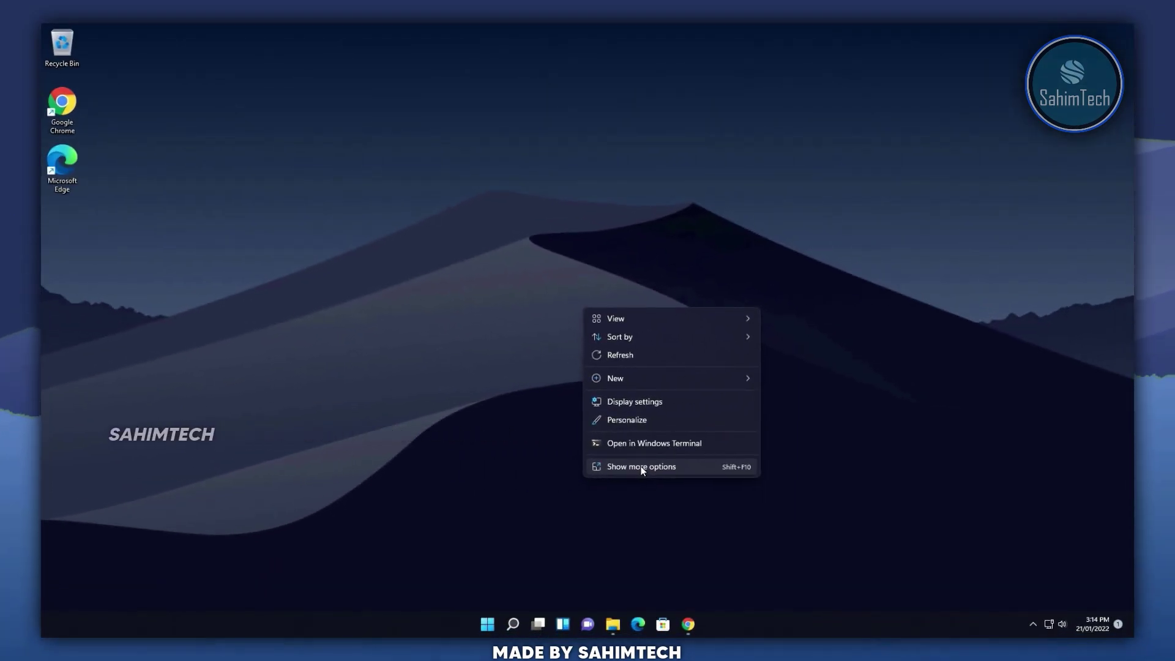
click(658, 467)
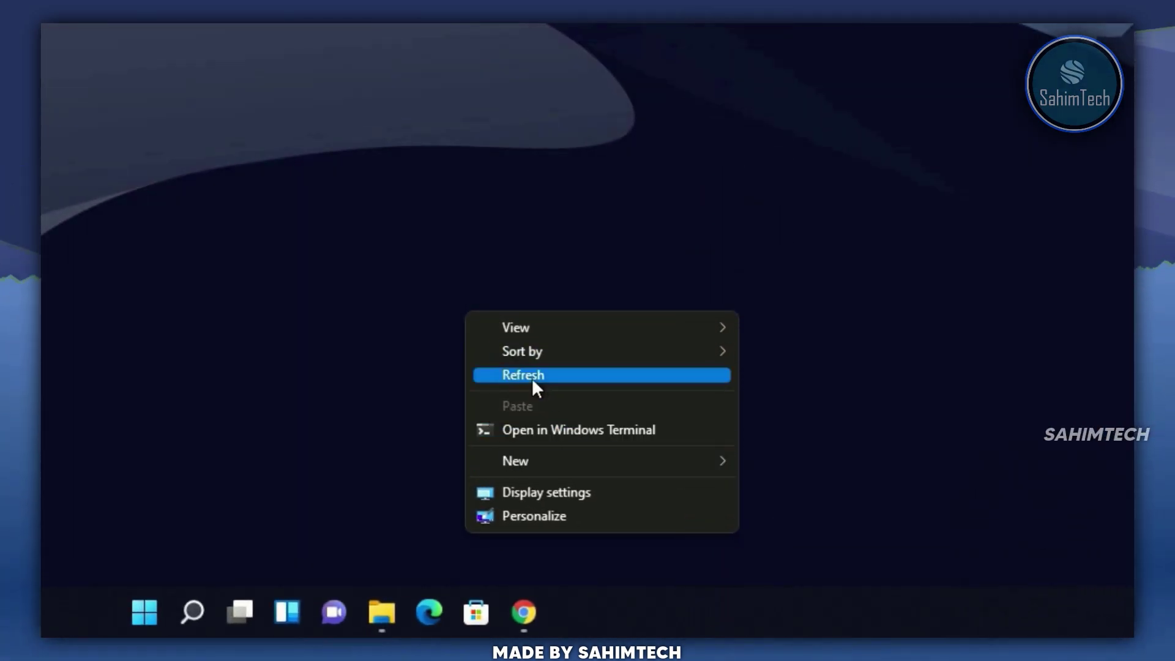
click(392, 363)
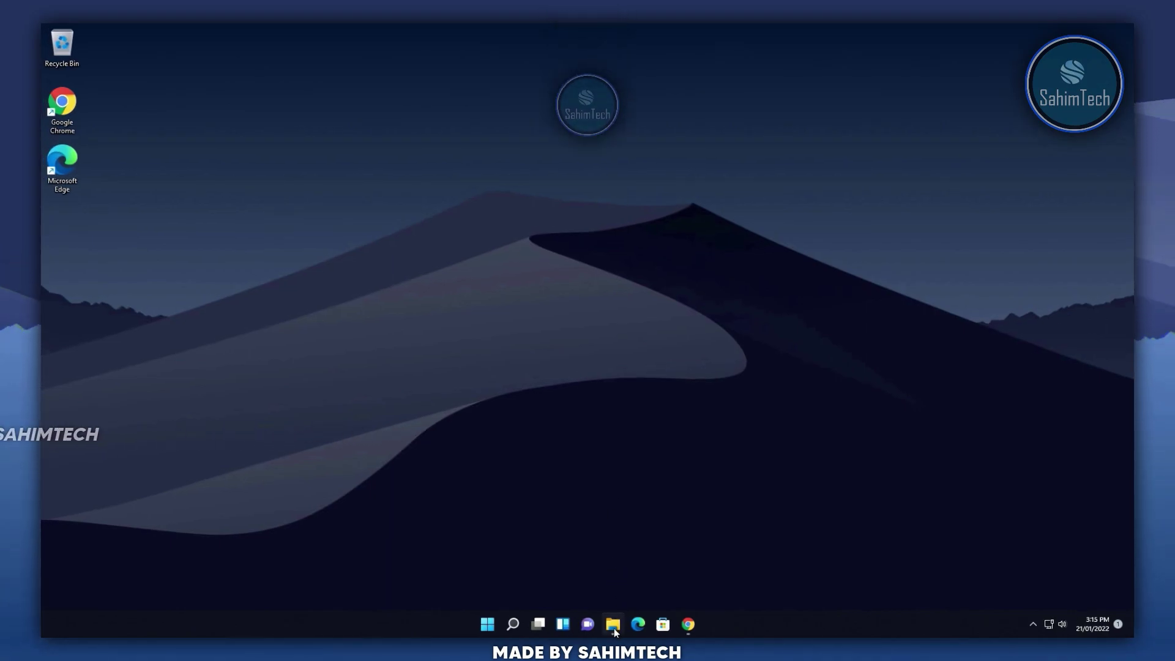
click(613, 624)
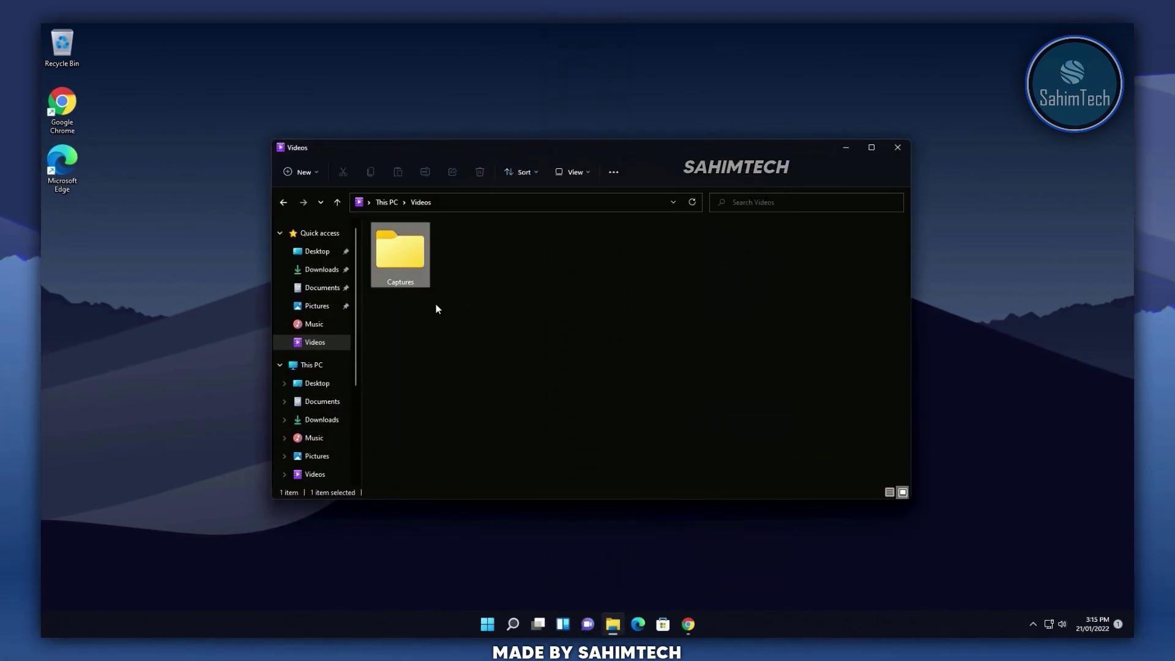
- Expand the Captures folder's right-click menu to the classic full menu via Show more options
right_click(392, 252)
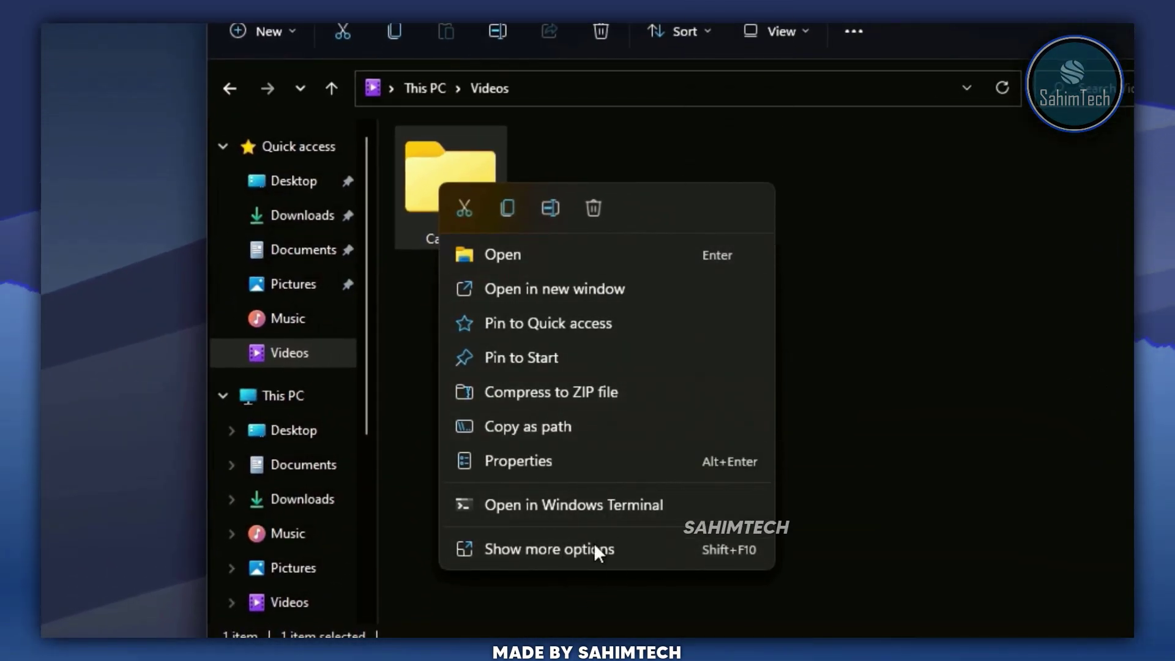
click(597, 550)
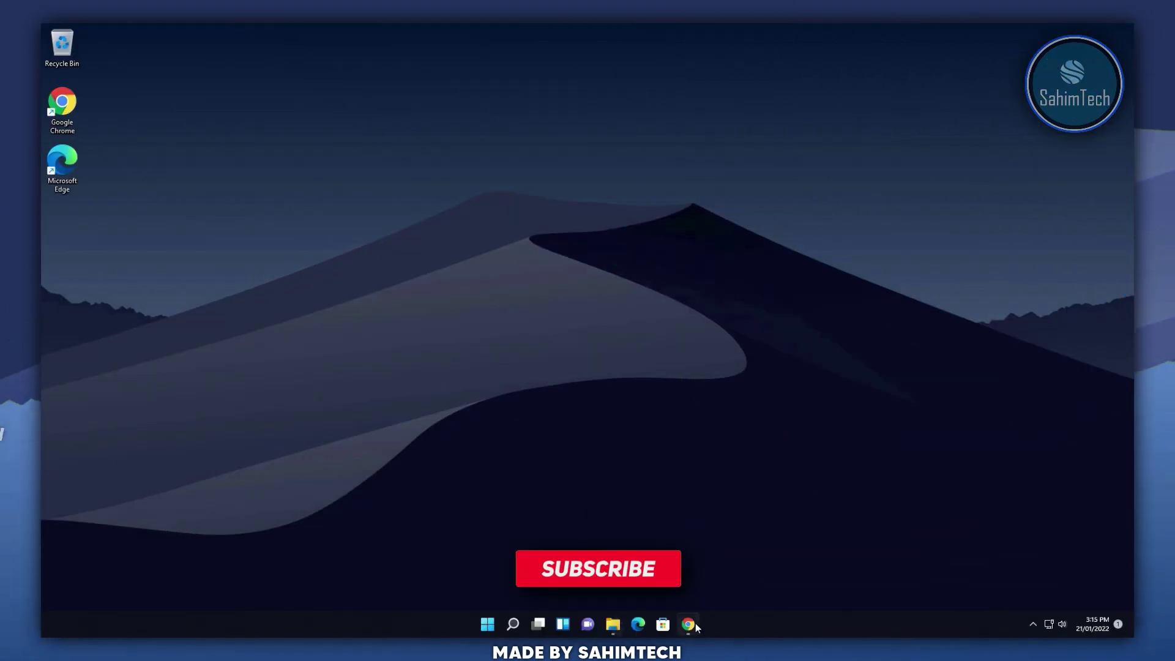
- Switch to Chrome showing the Keys n' Paths PDF with the CLSID path and InprocServer32 sub-key
click(696, 634)
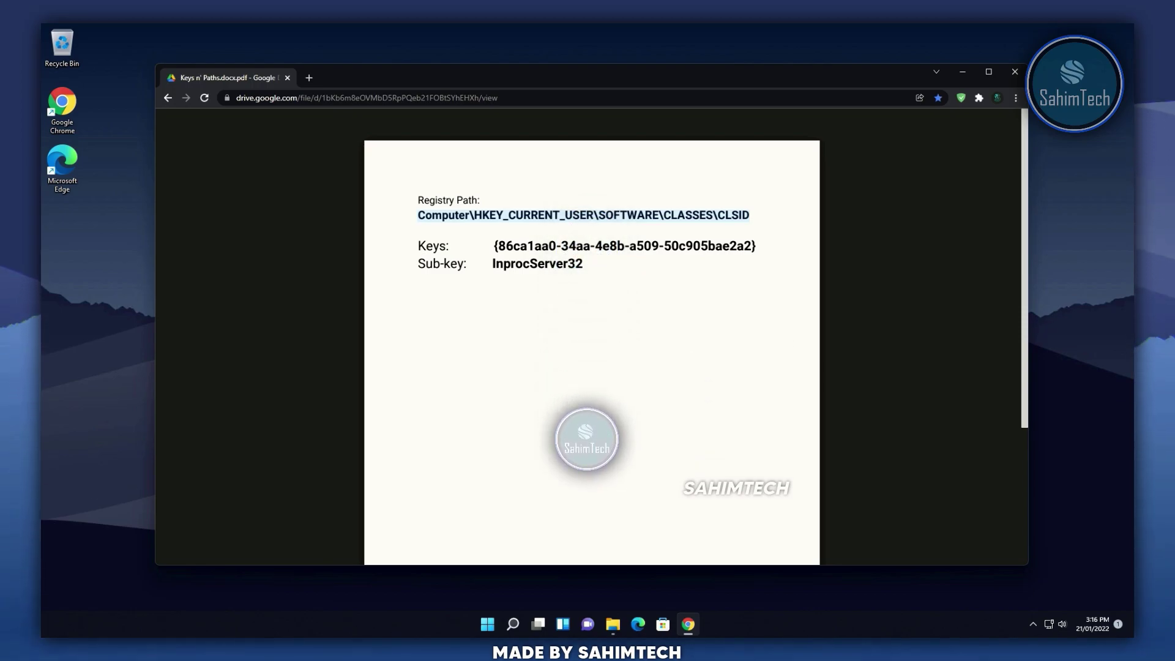
- Launch regedit from the Run box and approve the UAC prompt to run it as administrator
key(super+r)
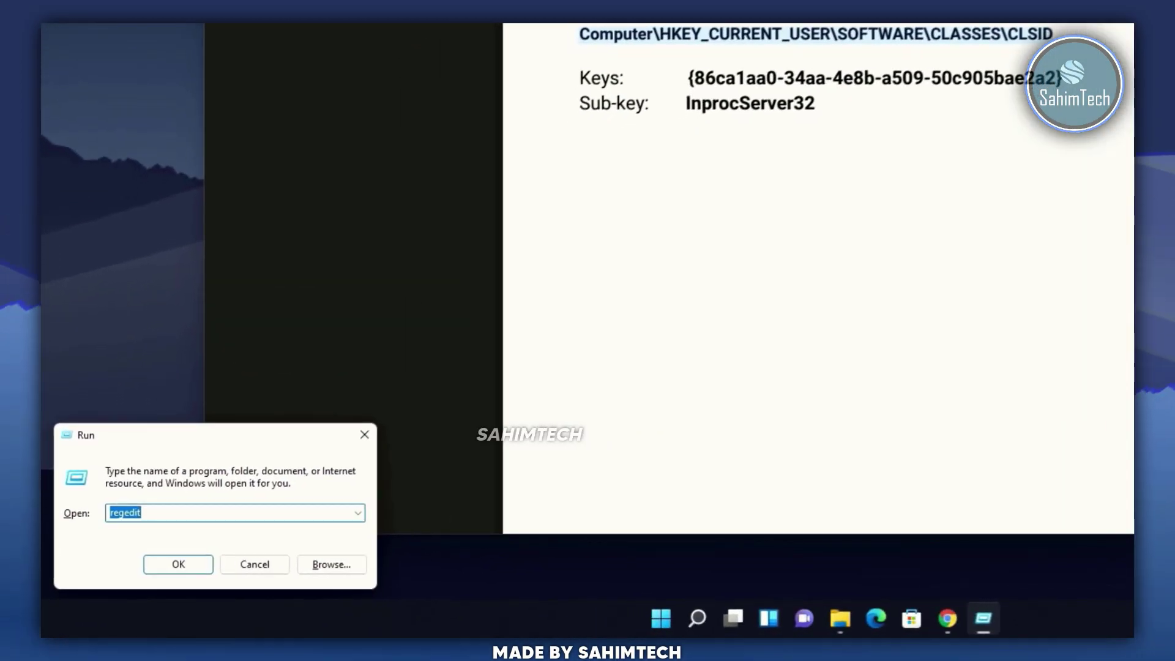
text(regedit)
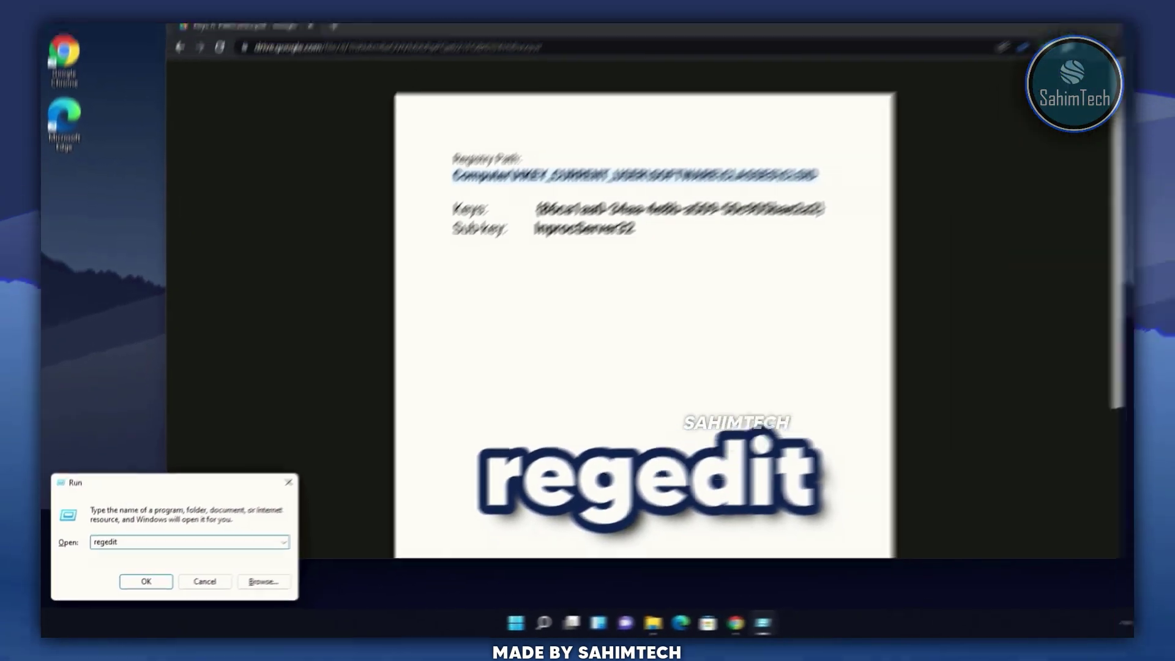
key(Return)
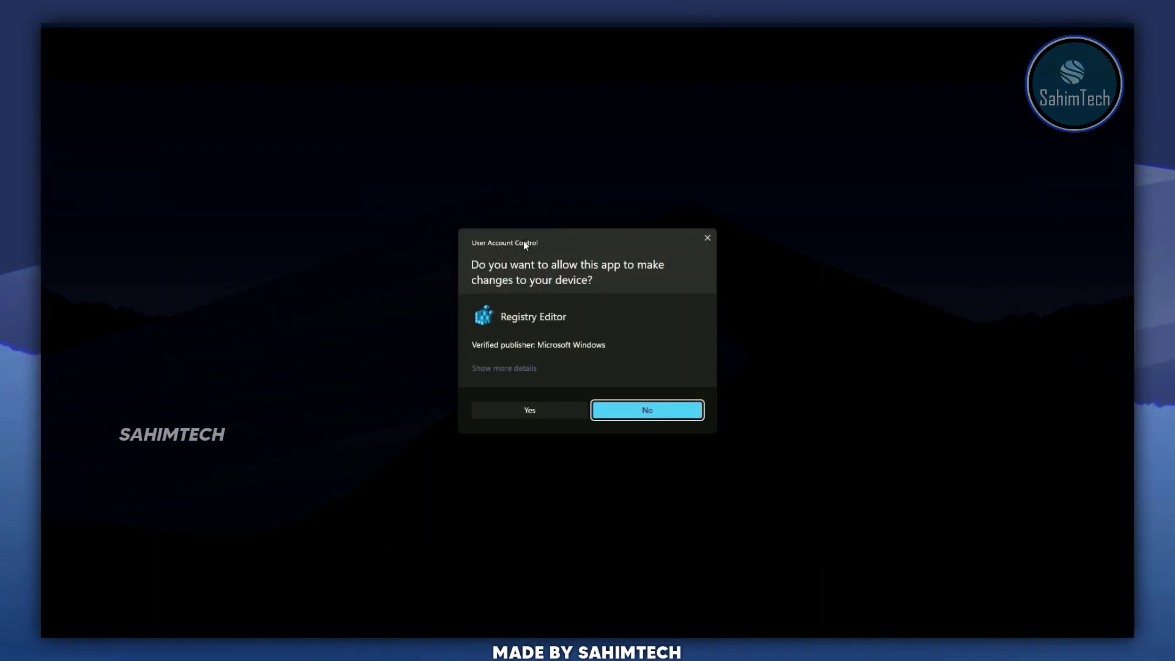
click(536, 489)
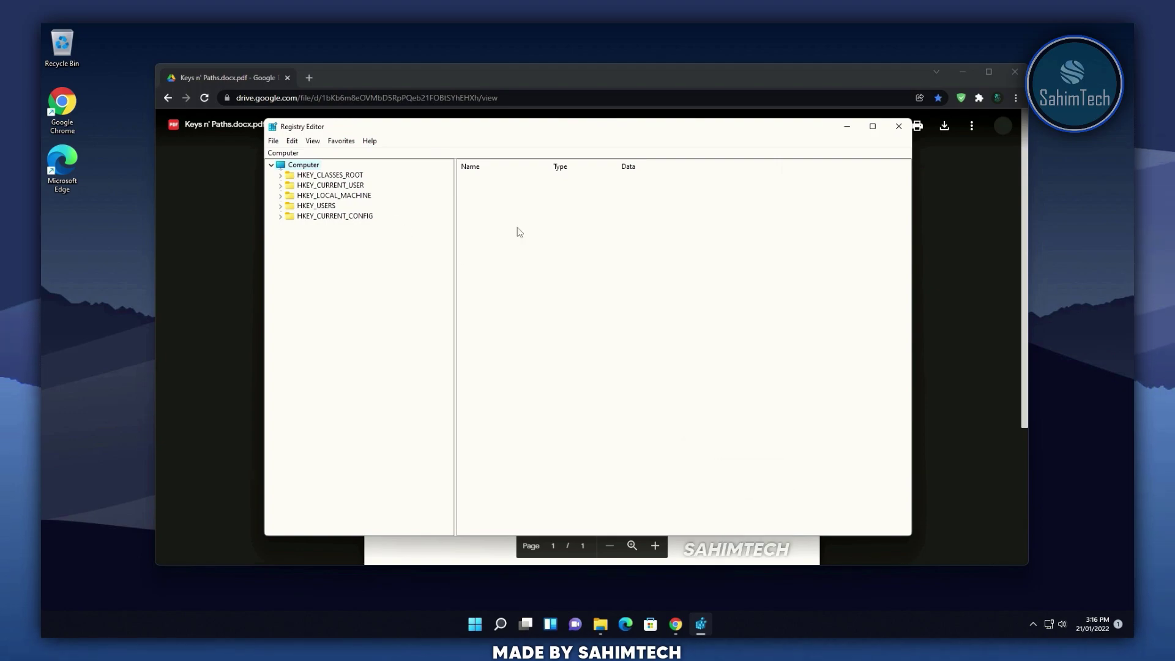
click(299, 154)
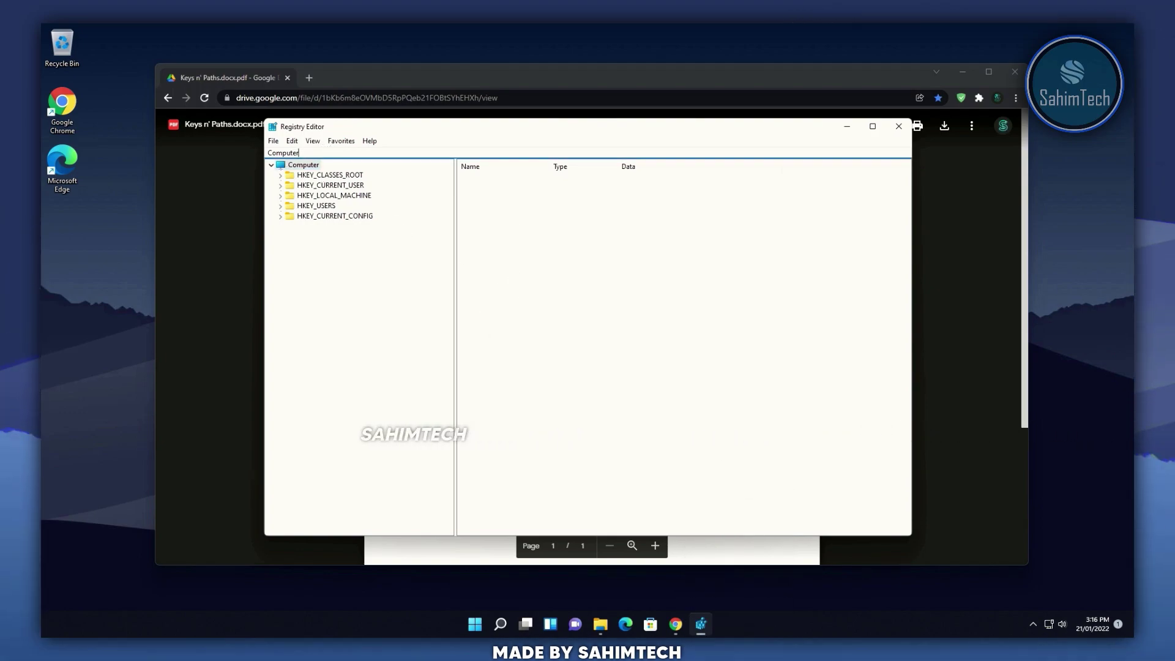
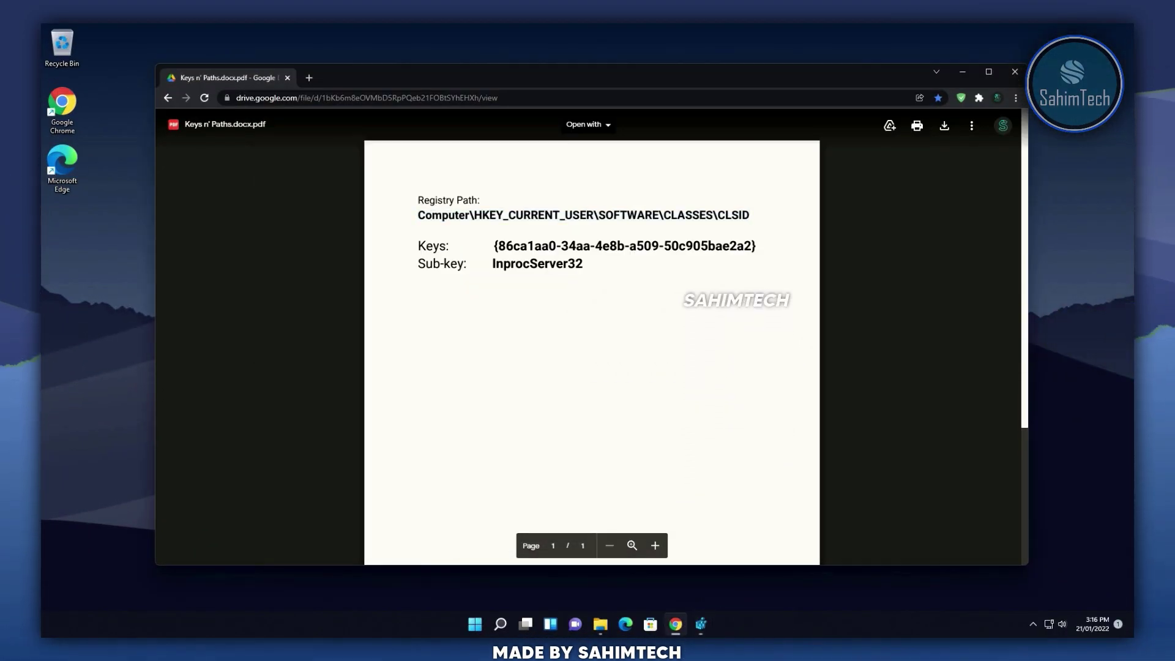
- Copy the Keys GUID from the PDF, then return to Registry Editor at HKCU\Software\Classes\CLSID
drag(494, 246, 757, 246)
key(ctrl+c)
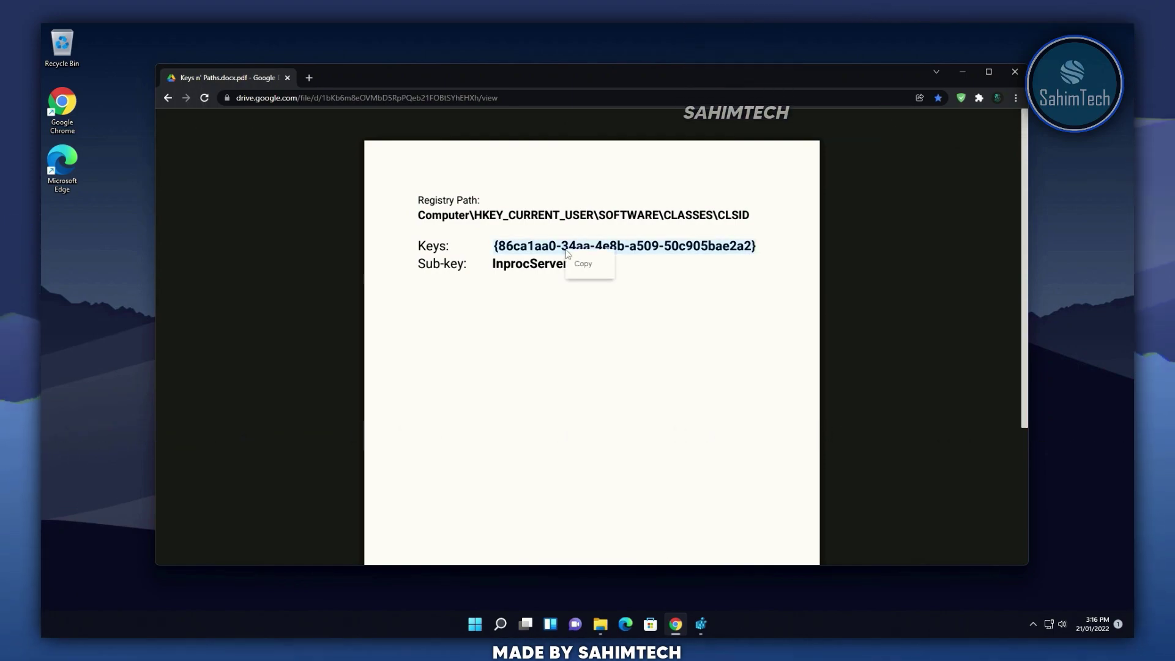
click(701, 623)
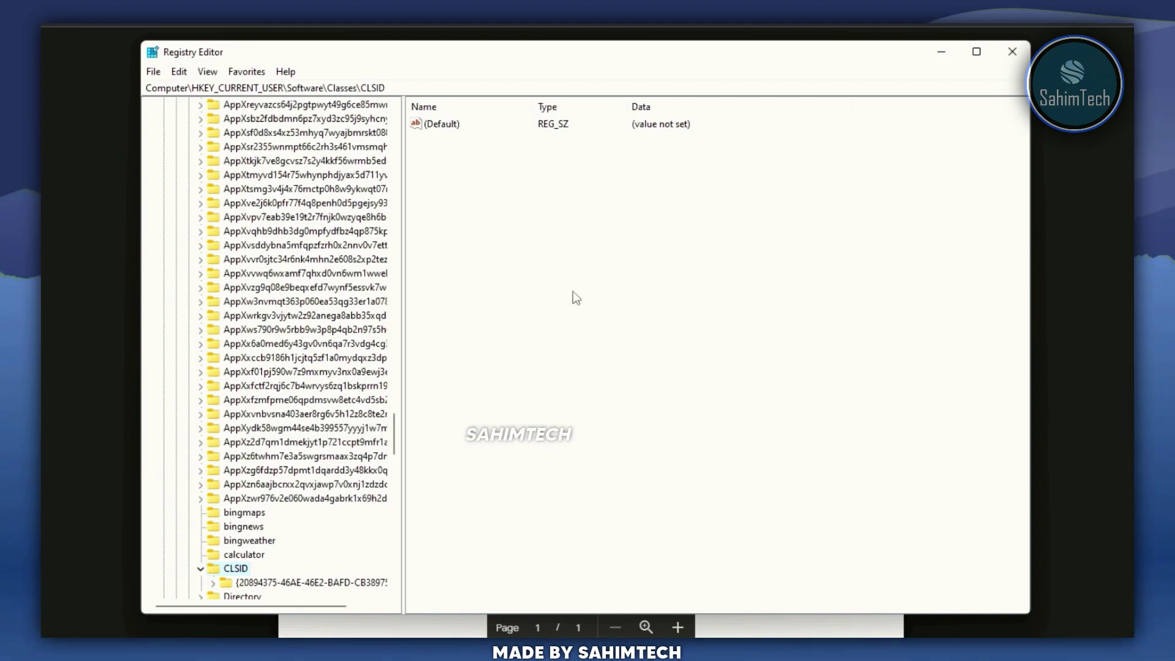
- Create a new key under CLSID named {86ca1aa0-34aa-4e8b-a509-50c905bae2a2} from the copied GUID
right_click(567, 284)
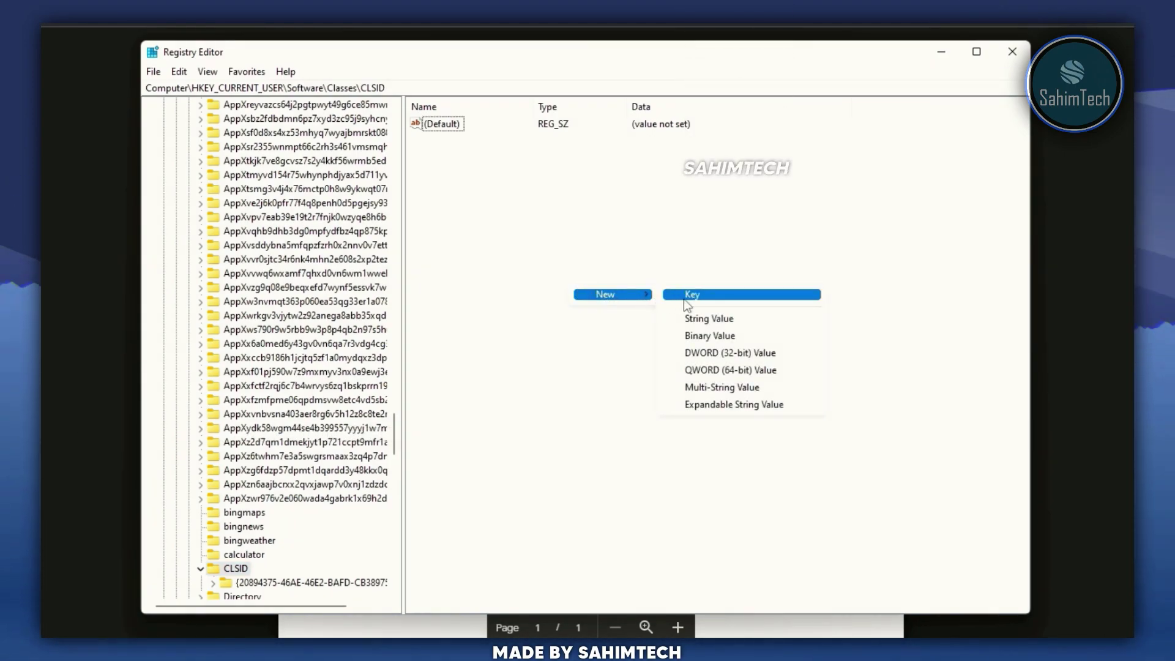
click(689, 295)
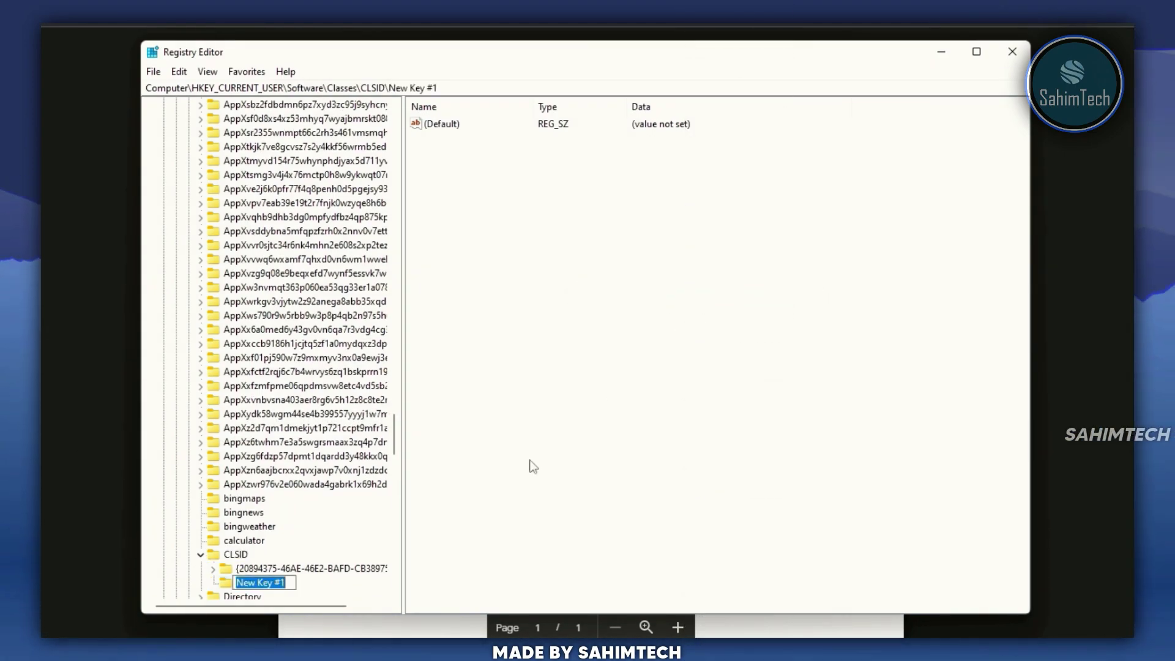
key(ctrl+v)
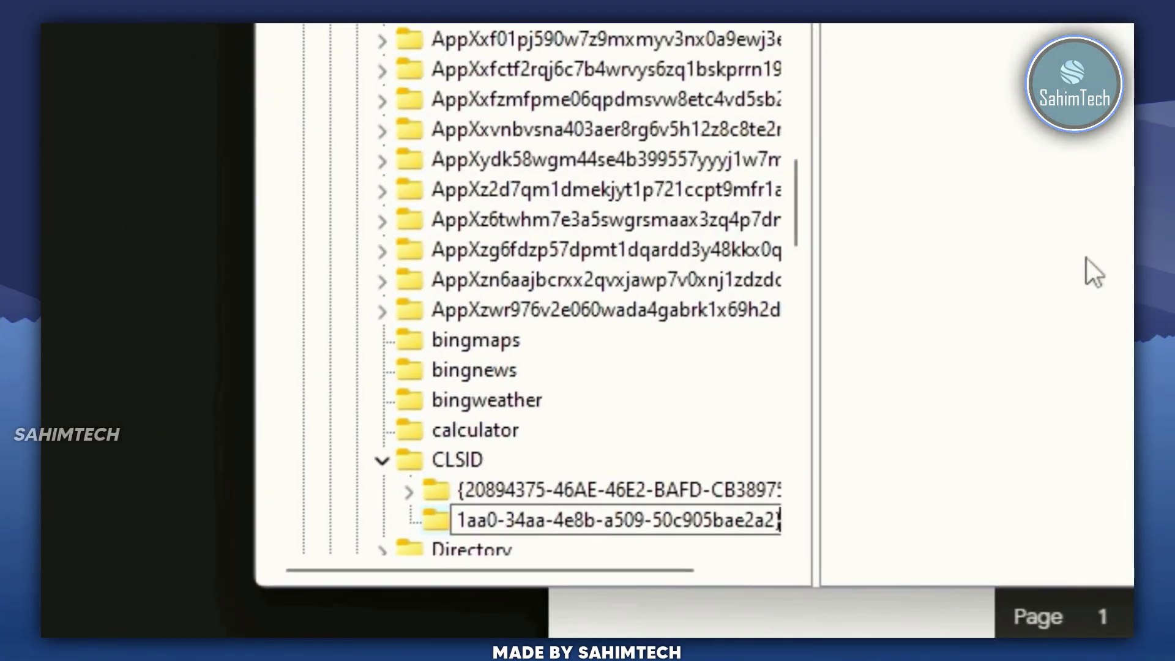
key(Return)
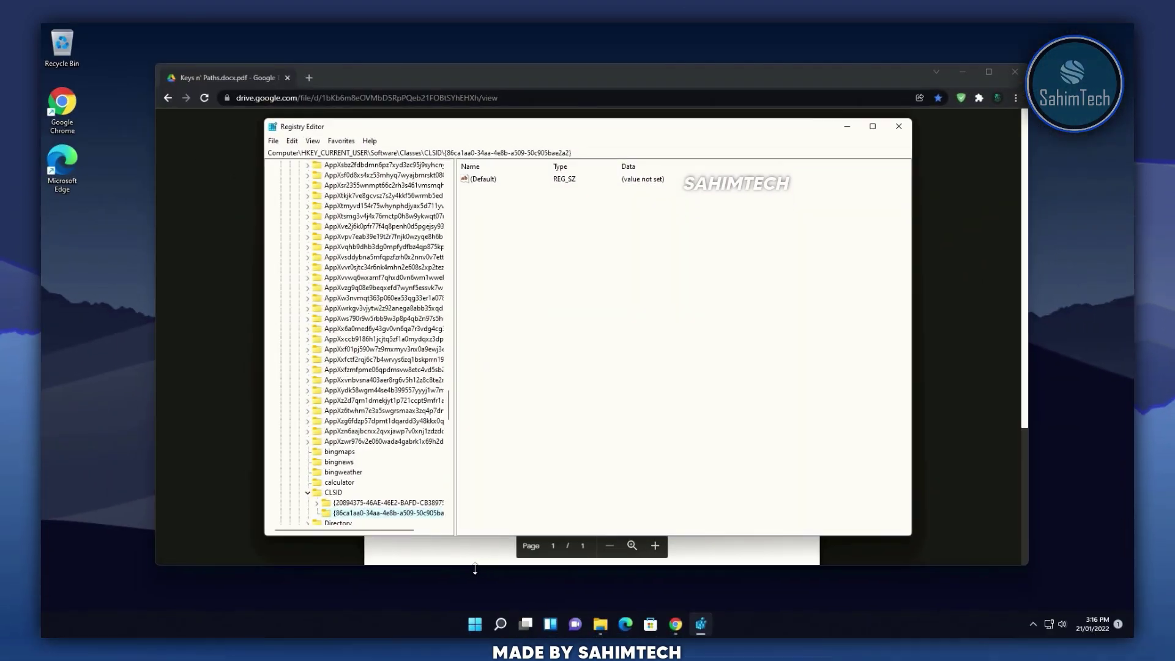
- Select the InprocServer32 sub-key name in the PDF and return to Registry Editor
click(476, 569)
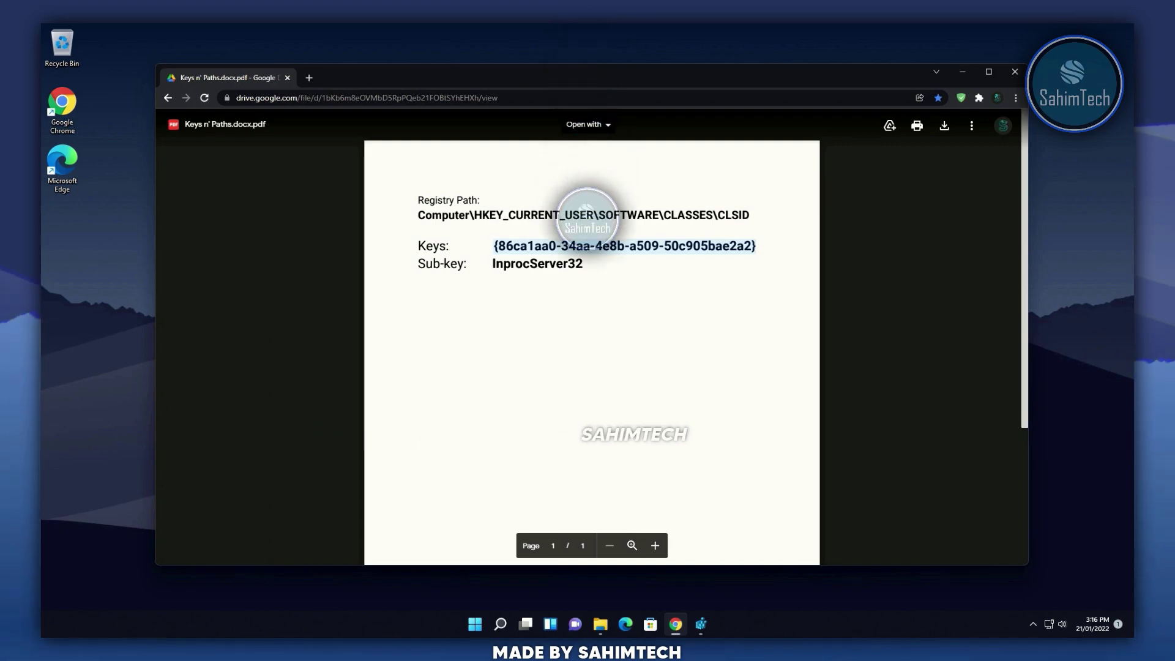
double_click(563, 264)
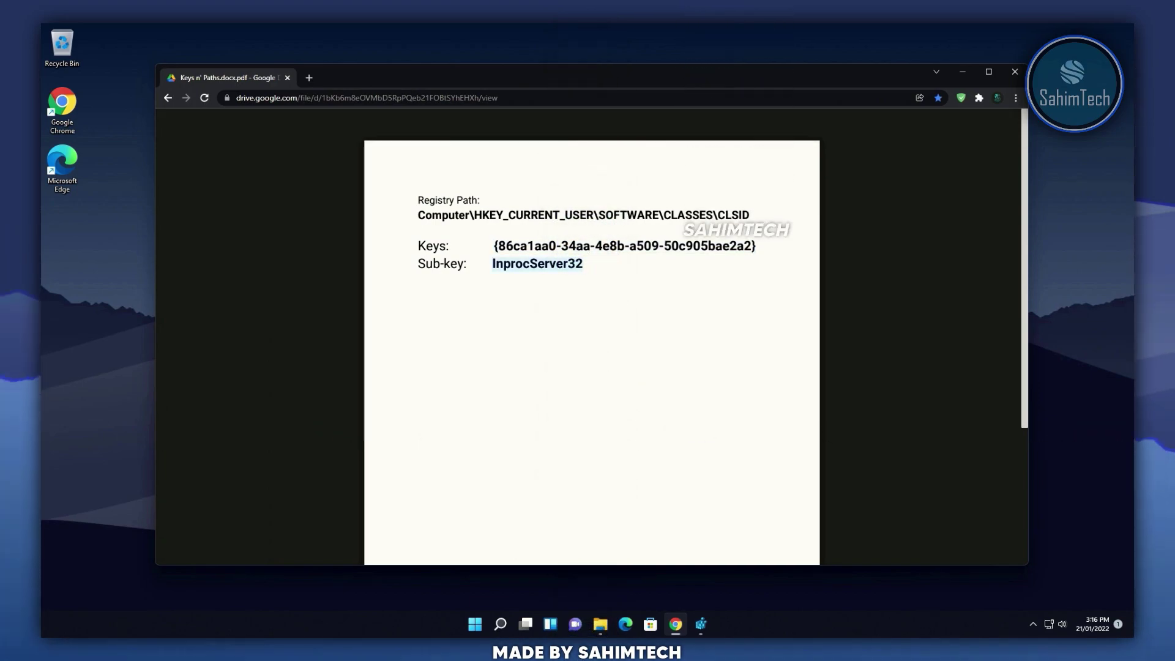
click(701, 624)
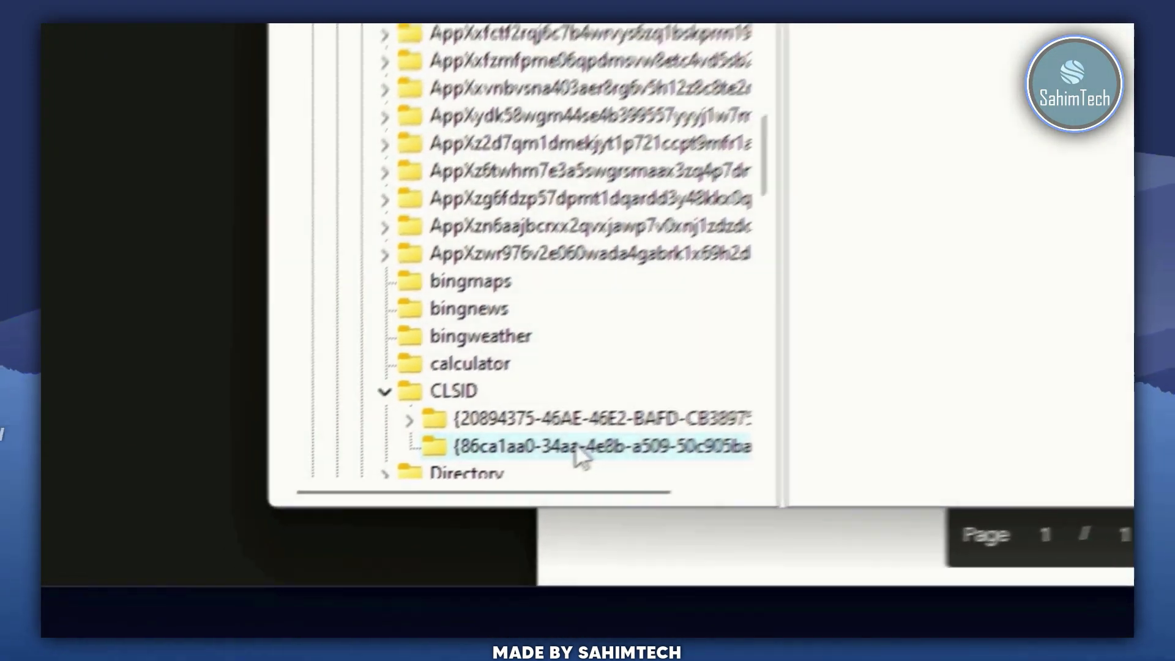
- Add a new subkey, "New Key #1", beneath the {86ca1aa0-…} GUID key
right_click(575, 447)
mouse_move(604, 236)
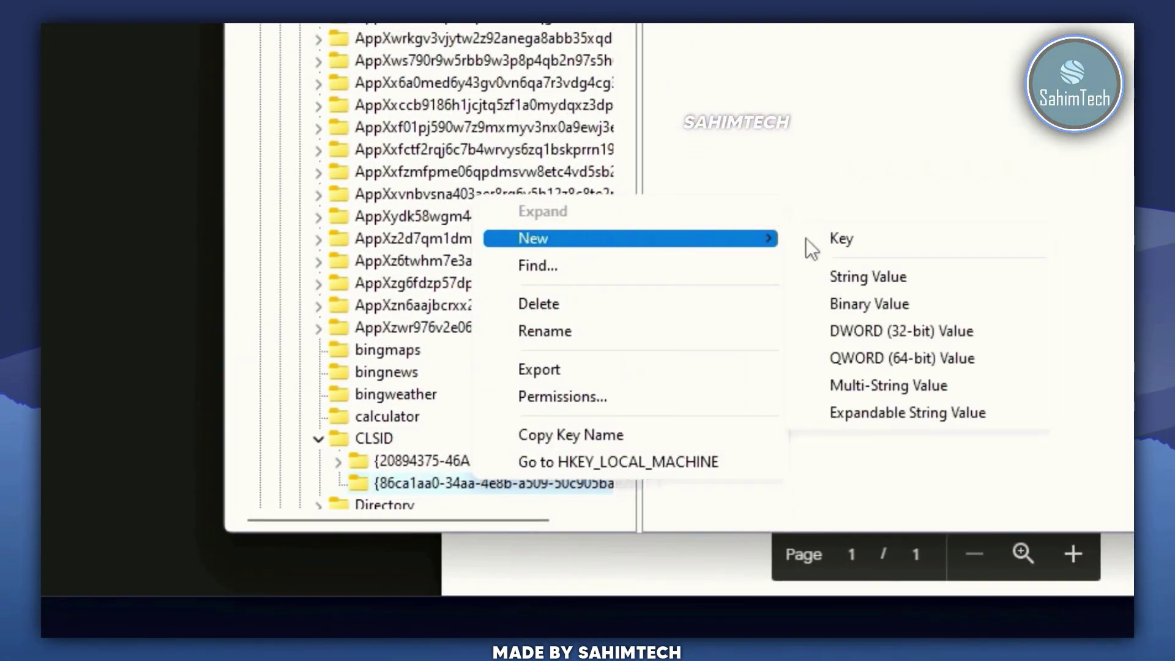
click(862, 237)
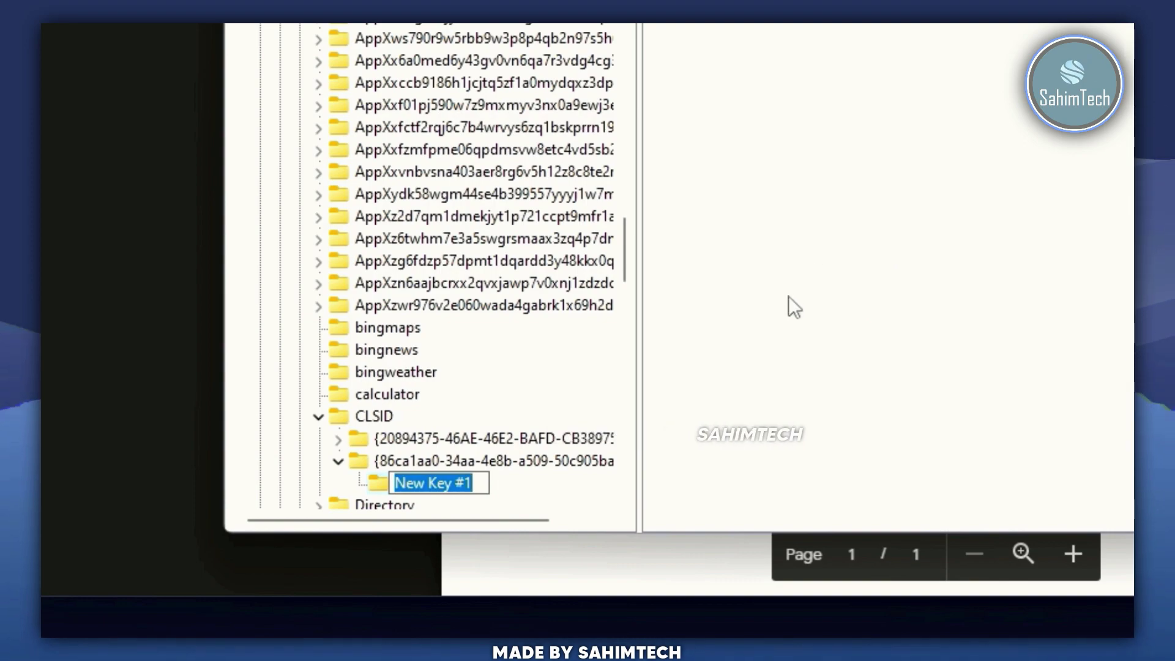
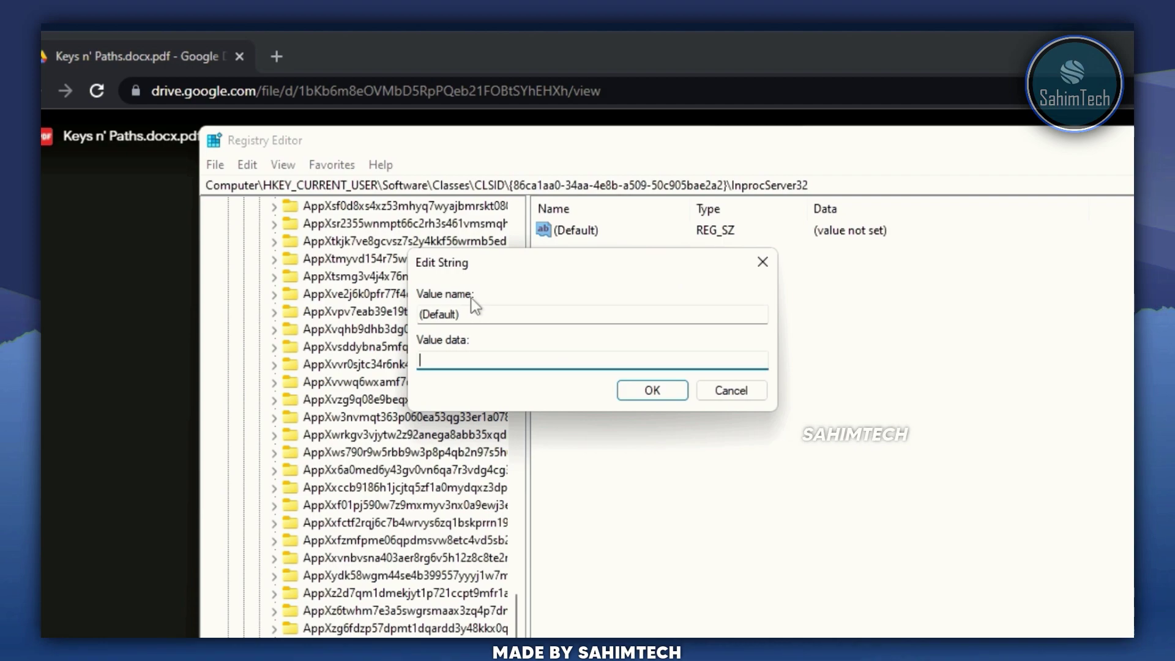
- Save the InprocServer32 (Default) value as empty, then close Registry Editor and Chrome
click(654, 392)
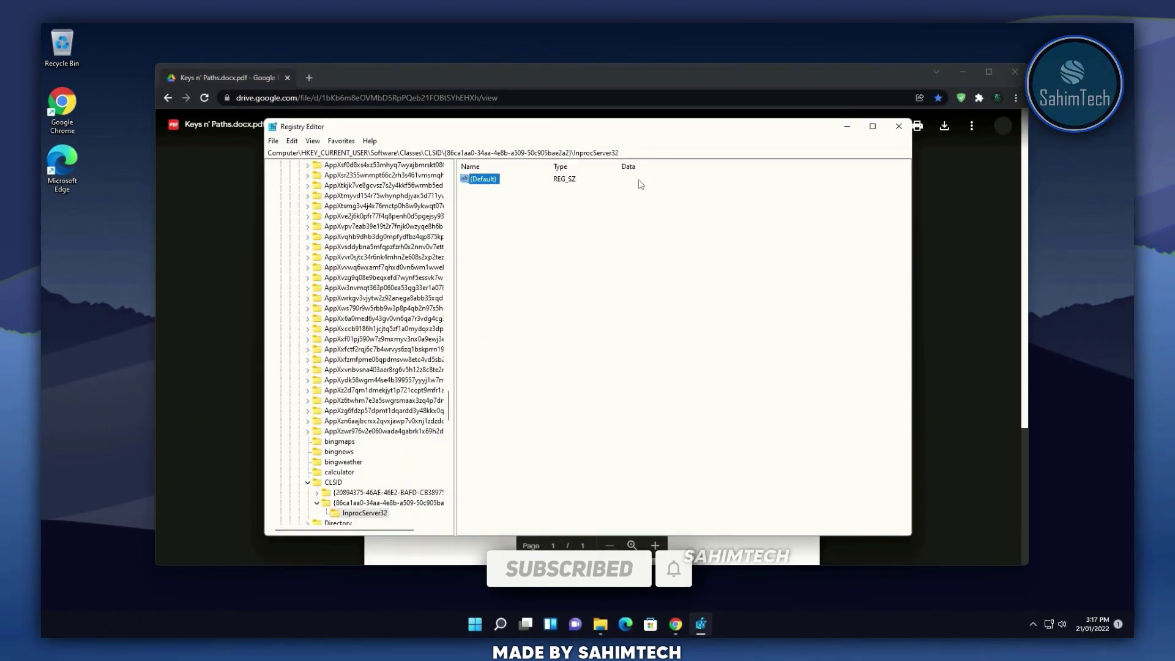
click(903, 127)
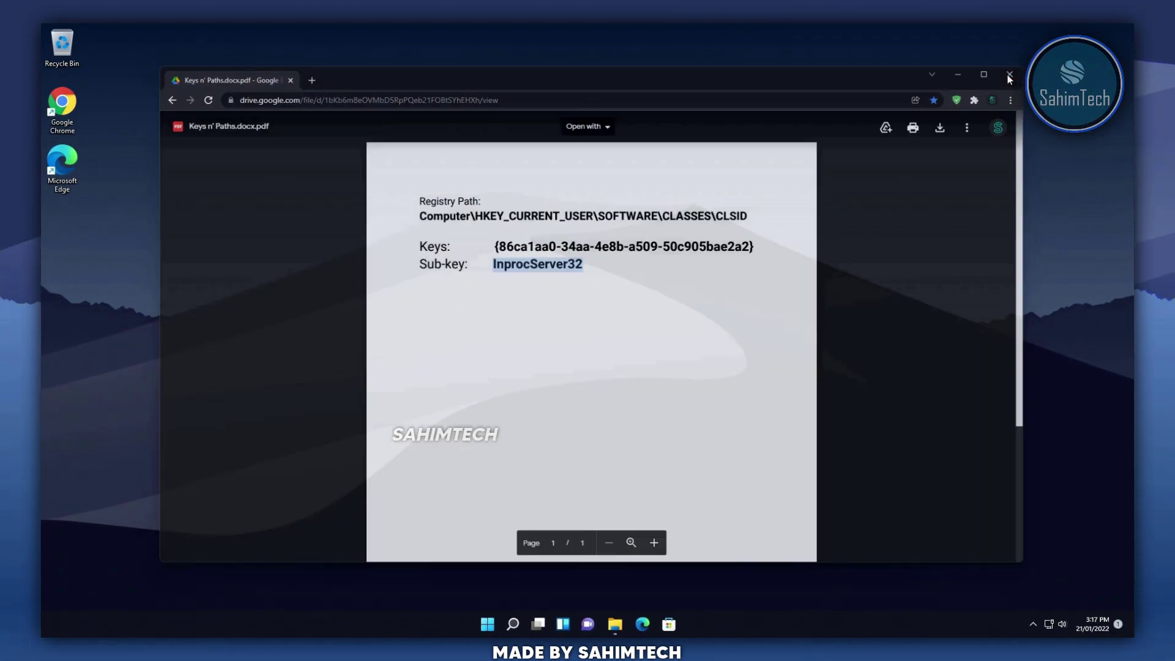
click(1009, 73)
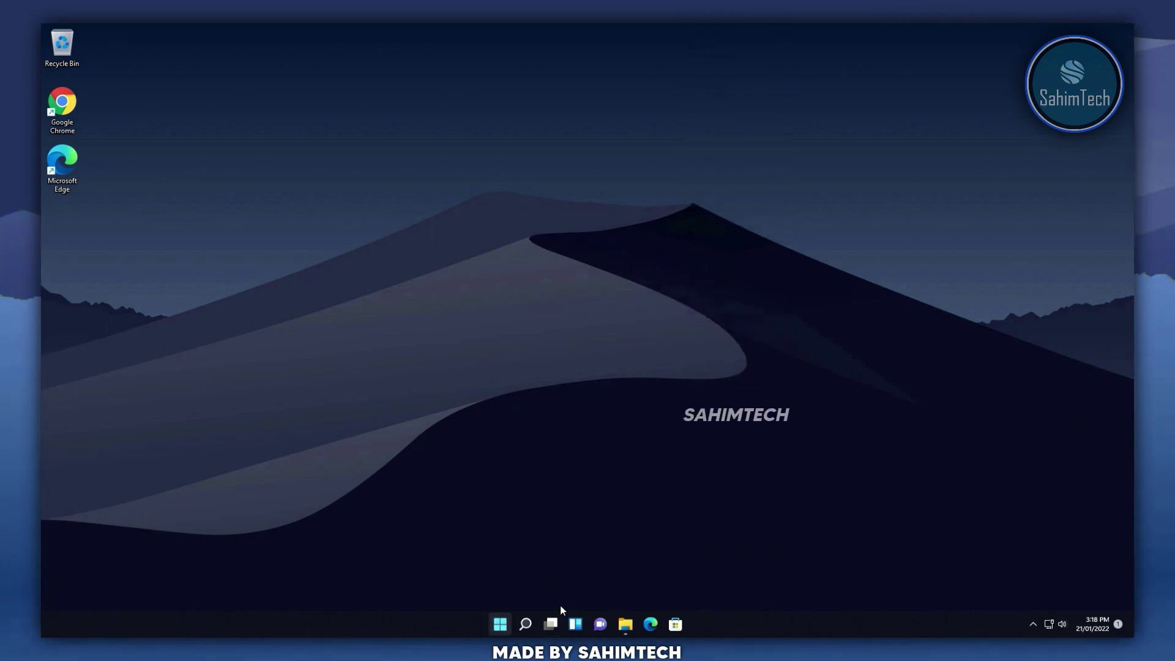
- Restart the PC from the Start menu's Power options
click(500, 623)
click(730, 581)
click(743, 556)
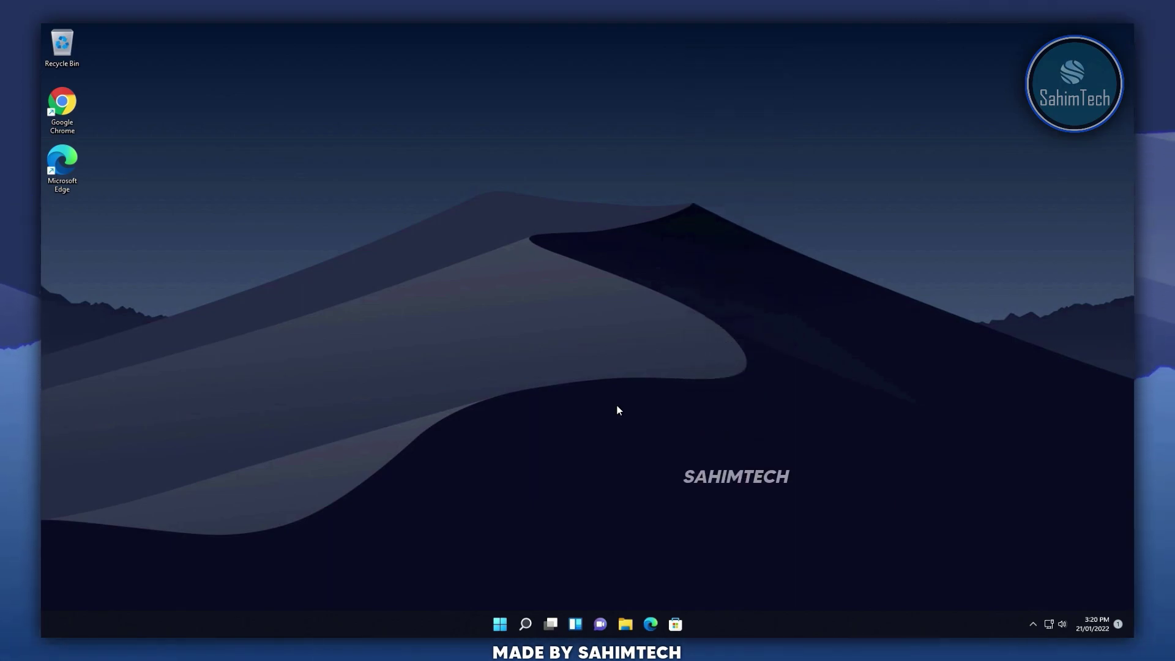
- Right-click the desktop twice to confirm the classic full context menu, dismissing it each time
right_click(617, 405)
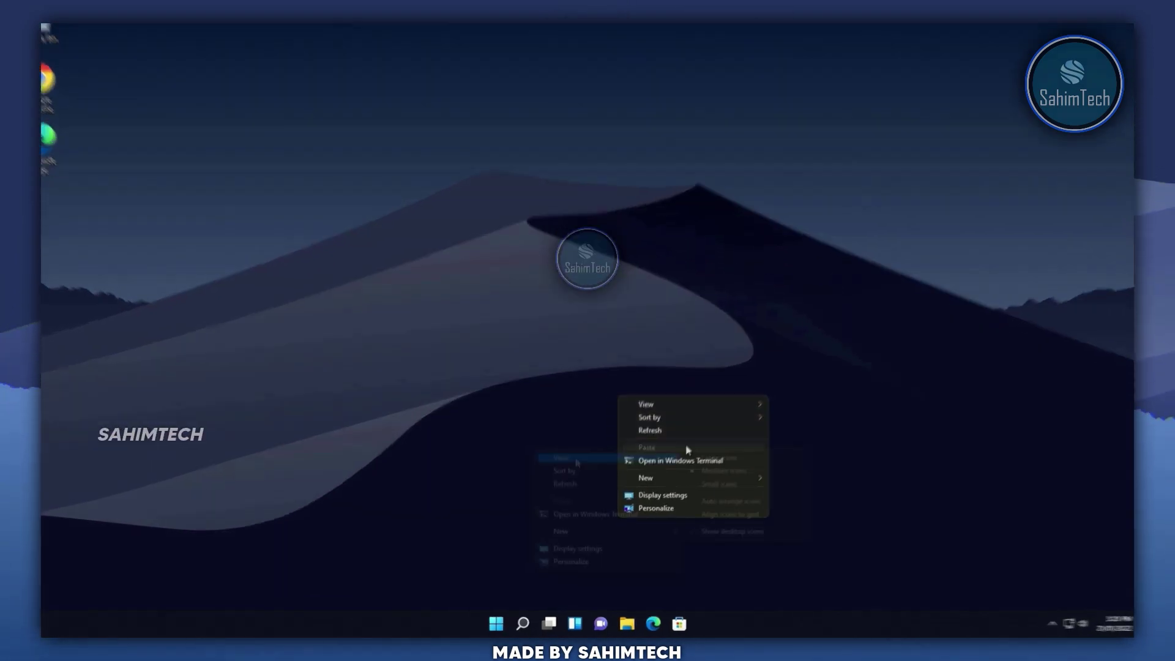
mouse_move(658, 413)
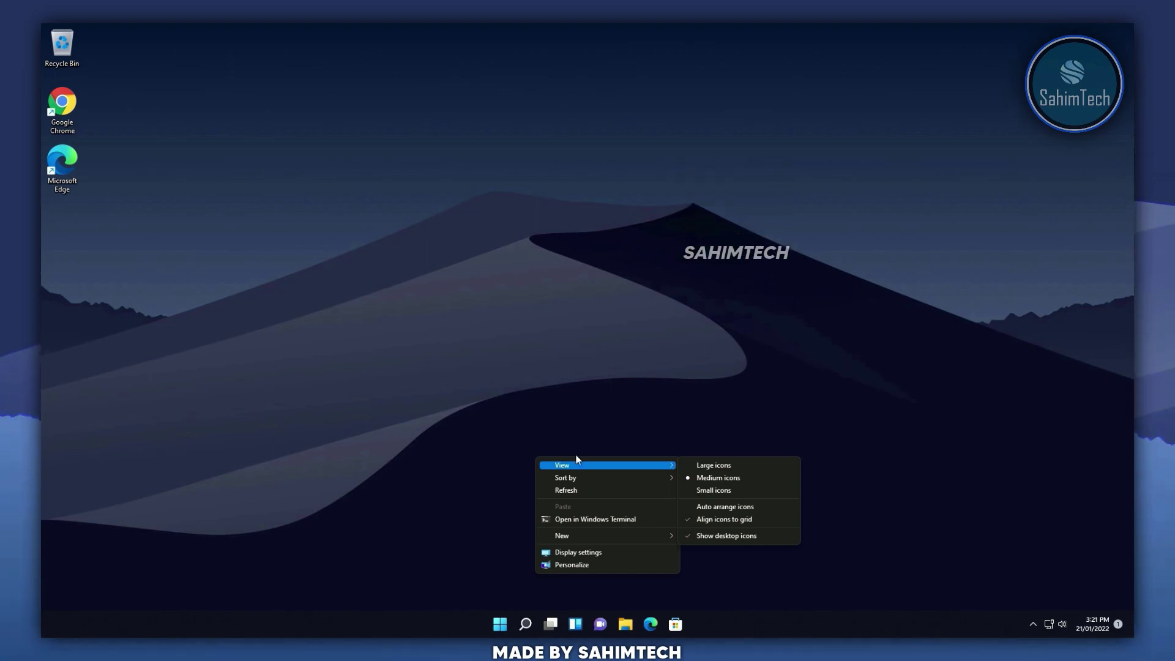
click(553, 253)
right_click(572, 444)
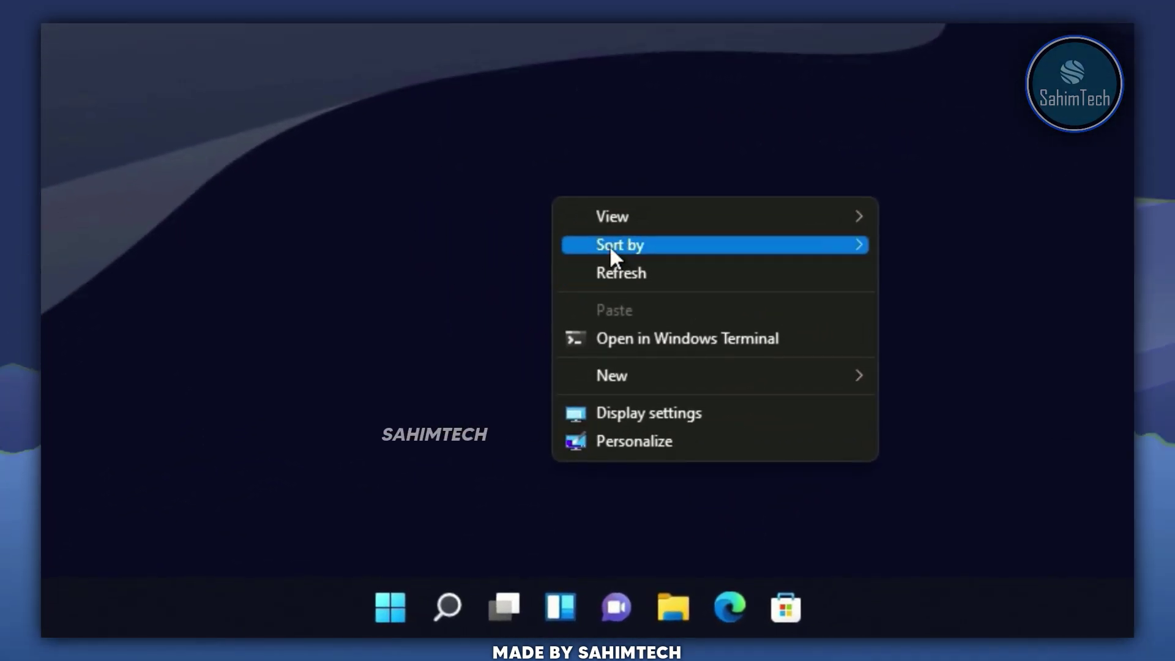
mouse_move(597, 217)
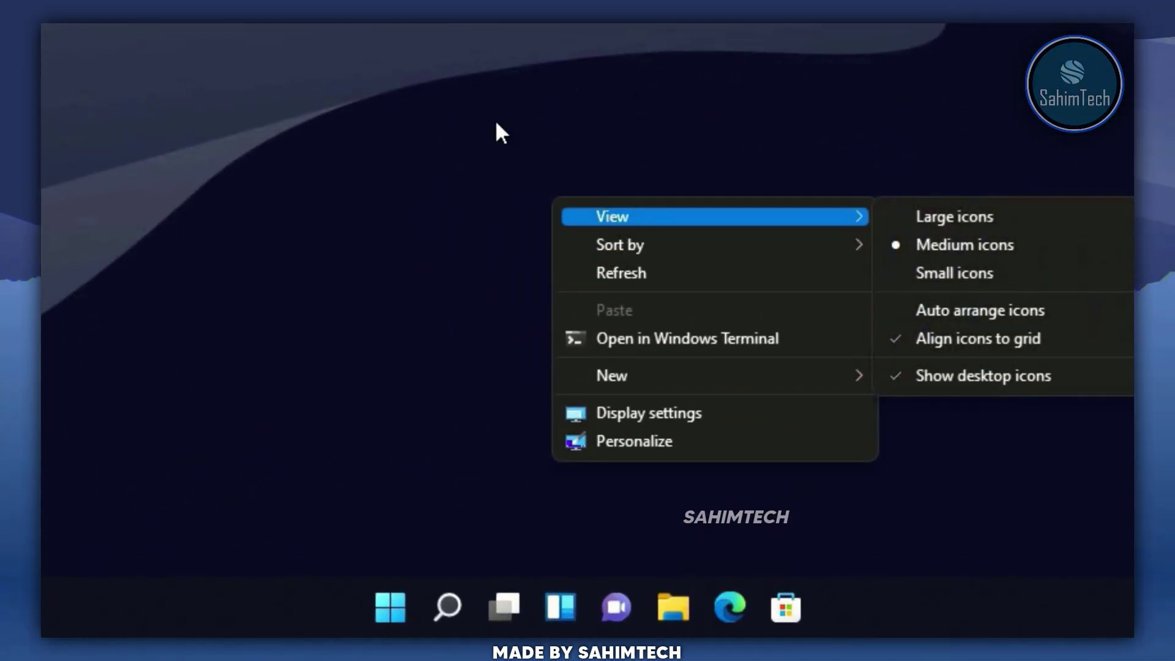
click(536, 126)
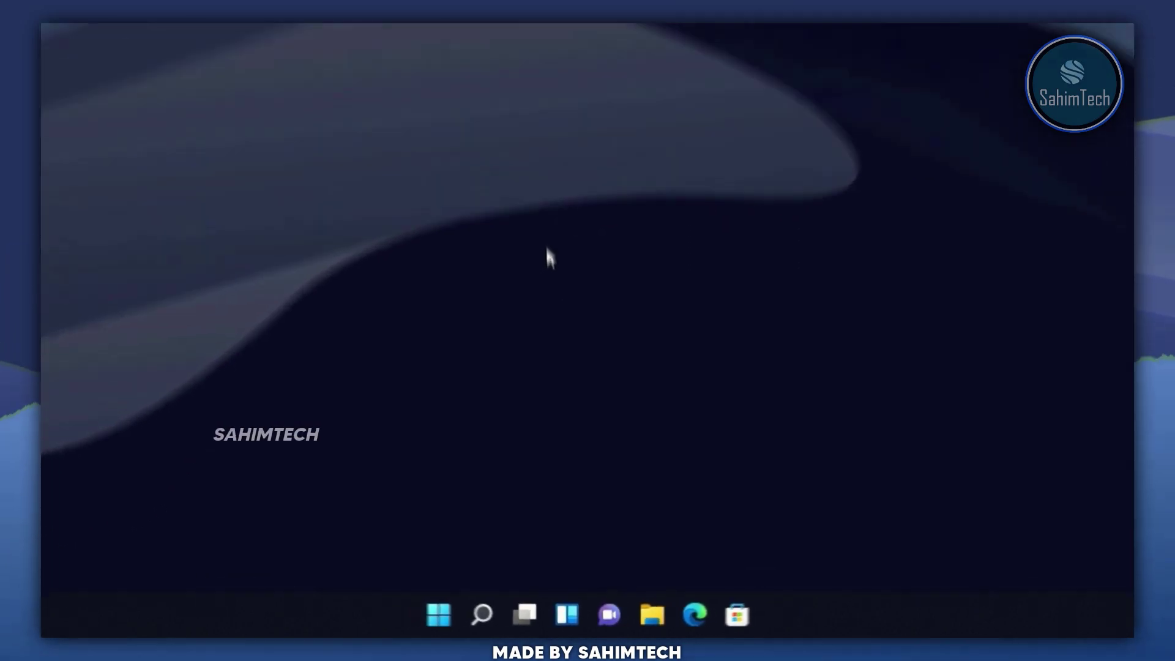
right_click(550, 257)
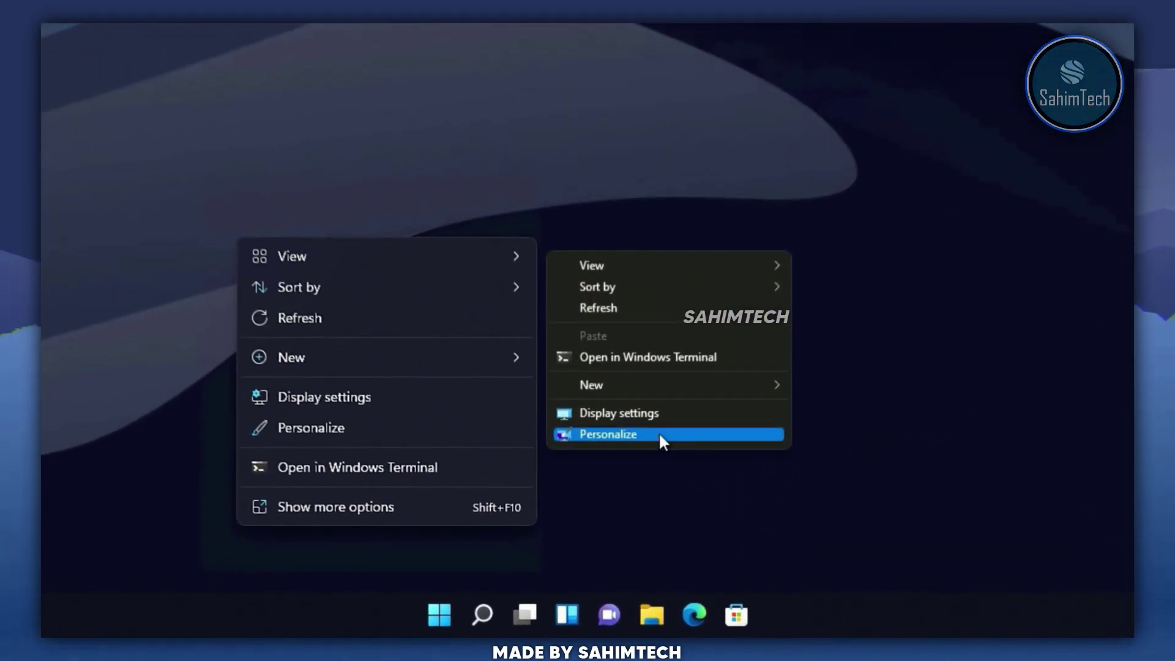
mouse_move(696, 289)
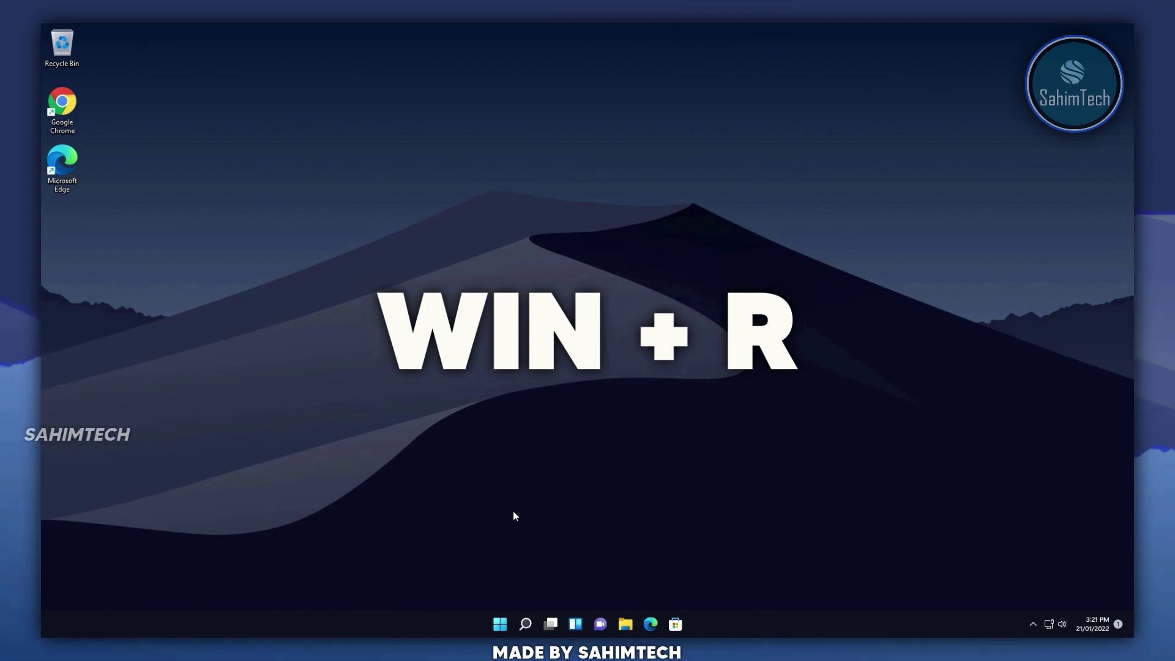
- Launch regedit from Run, approve UAC, and select the {86ca1aa0-34aa-4e8b-a509-50c905bae2a2} CLSID key
key(super+r)
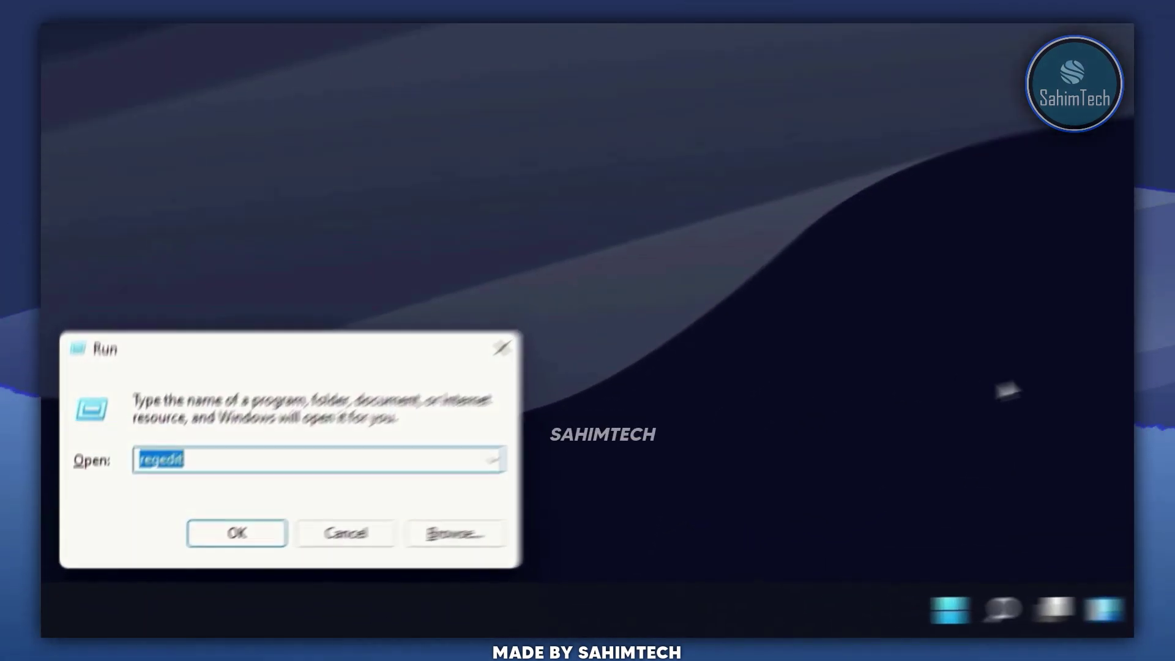
text(regedit)
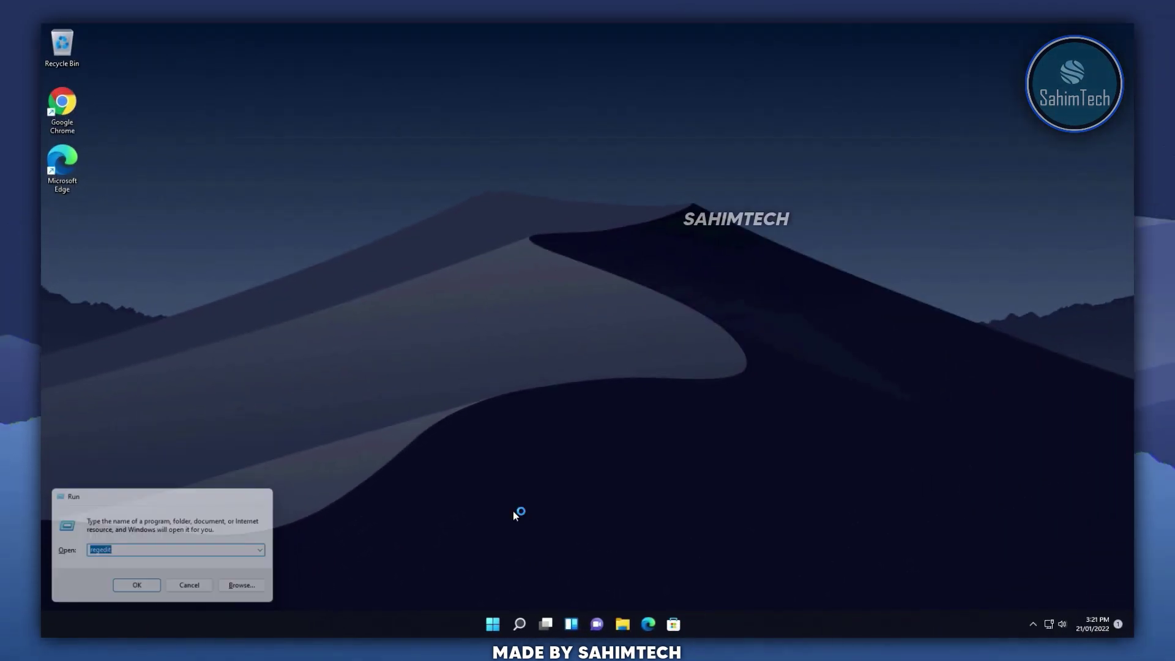
key(Return)
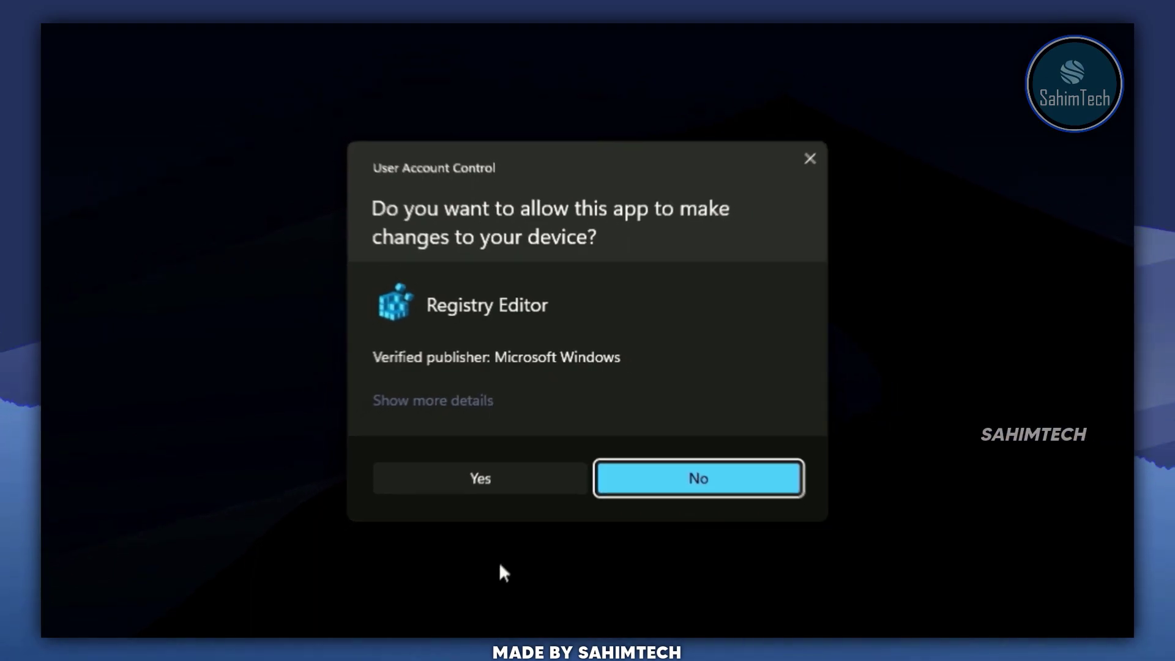
click(483, 474)
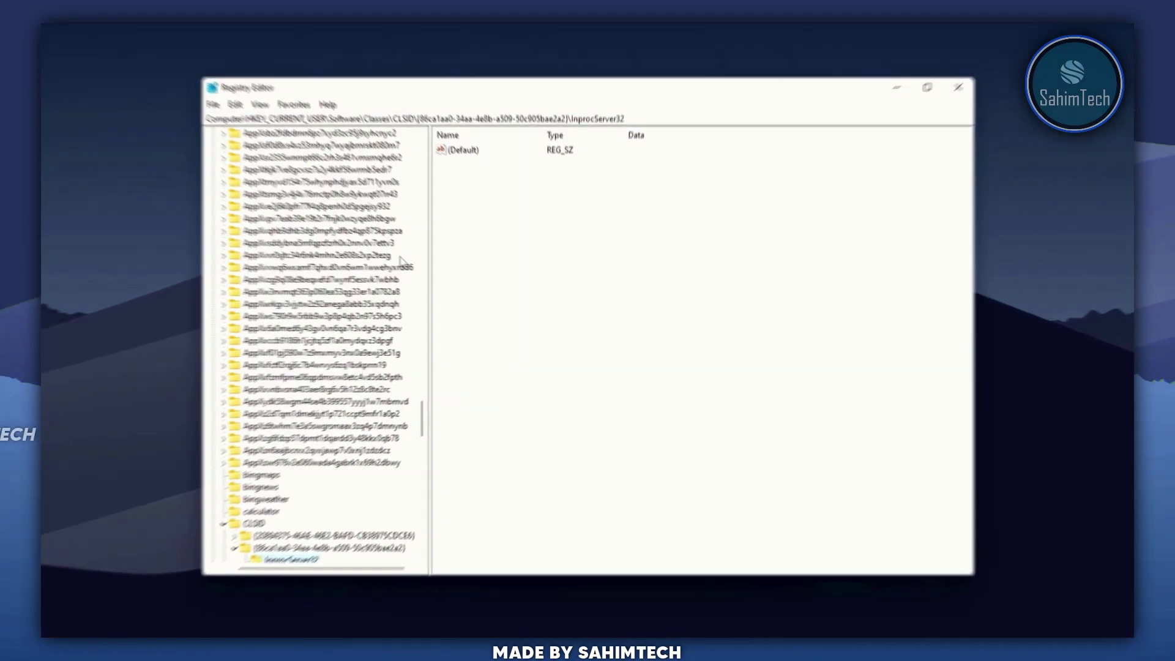
scroll(206, 540, down, 1)
click(219, 544)
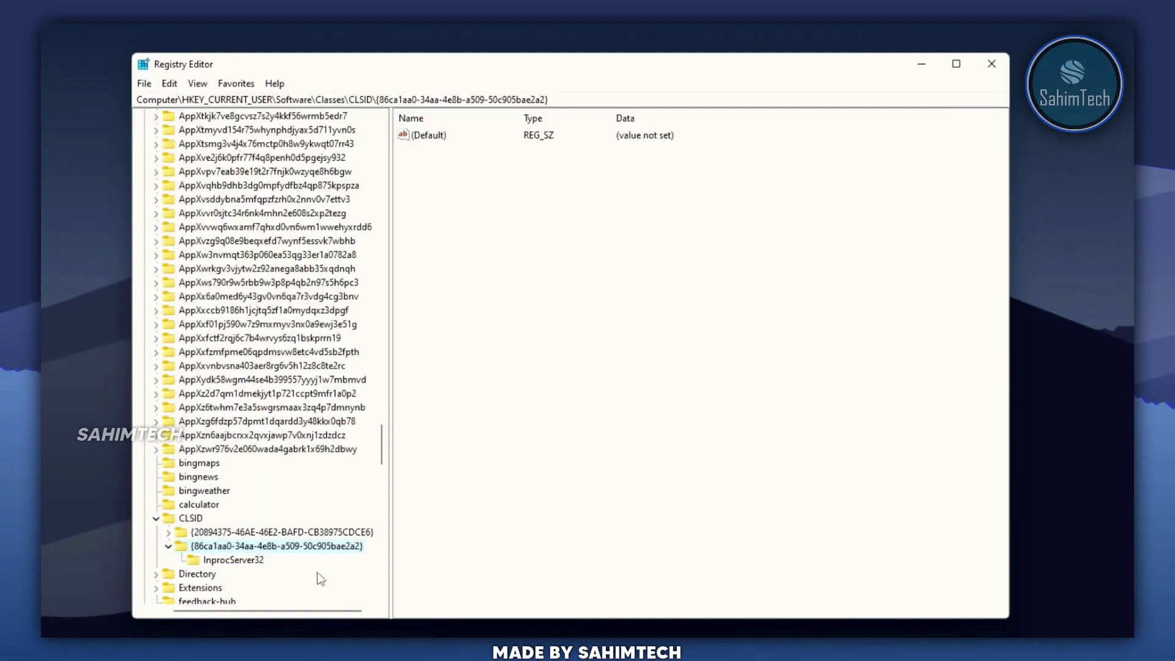
- Delete the {86ca1aa0…} key with its subkeys and verify the Windows 11 desktop menu returns
key(Delete)
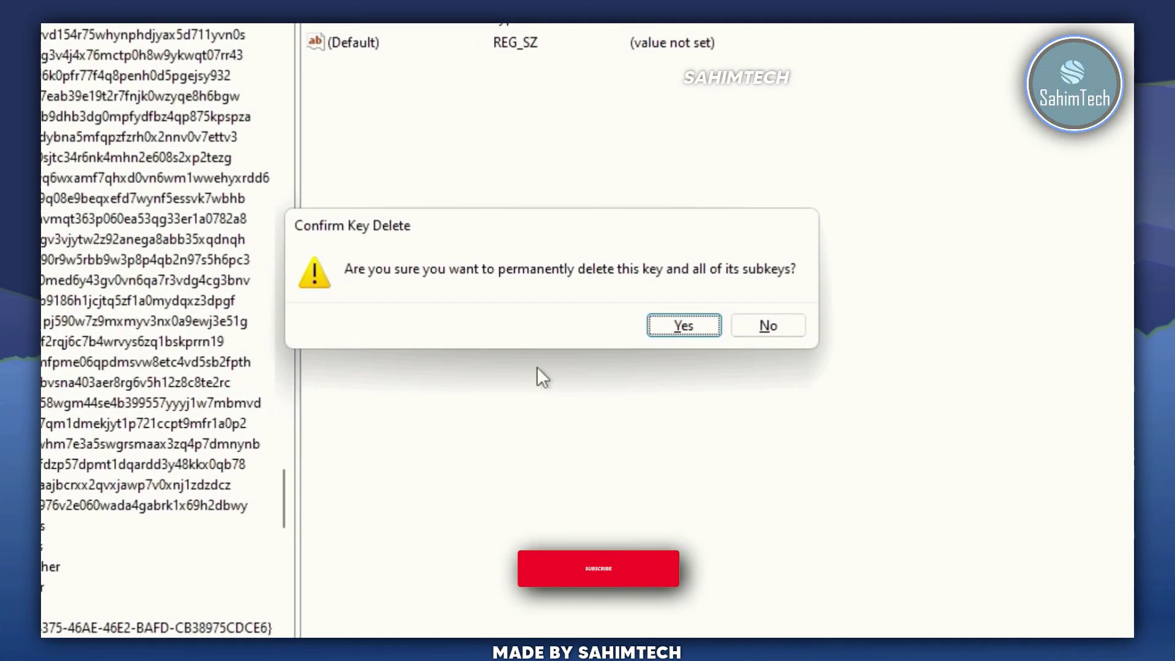
click(652, 327)
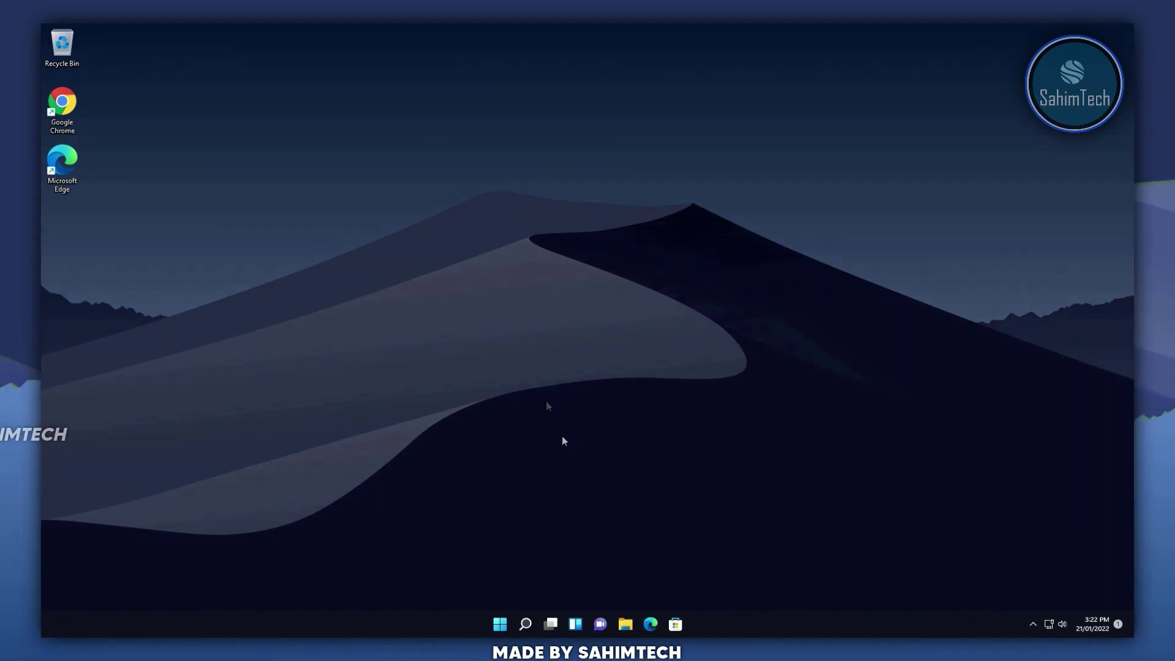
right_click(532, 441)
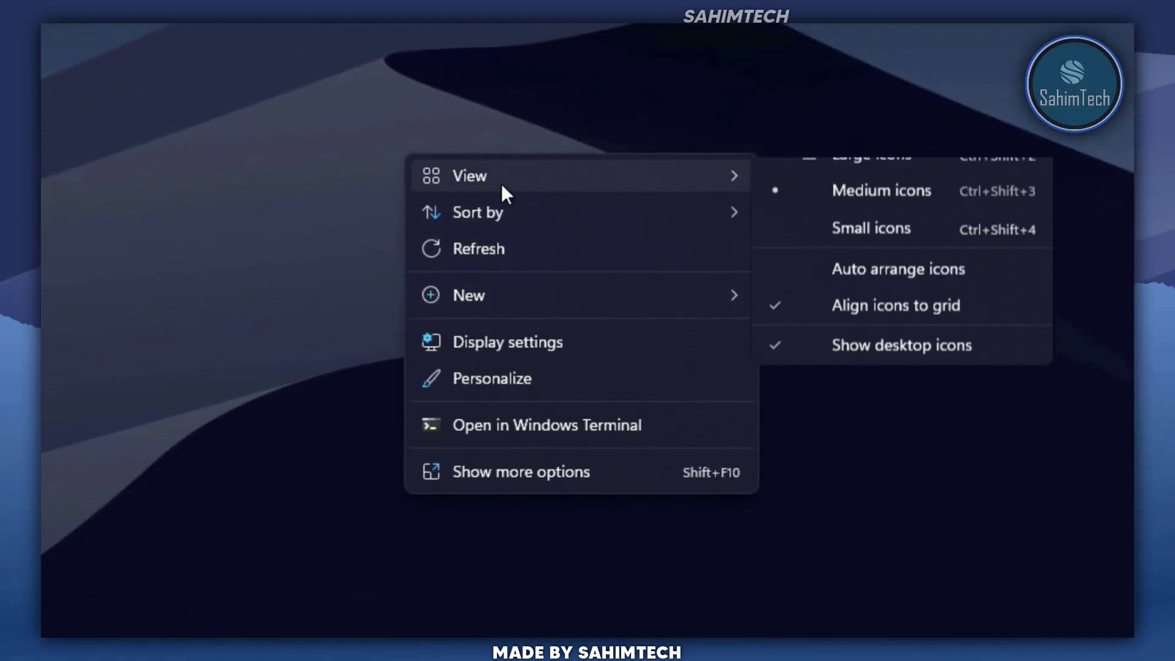